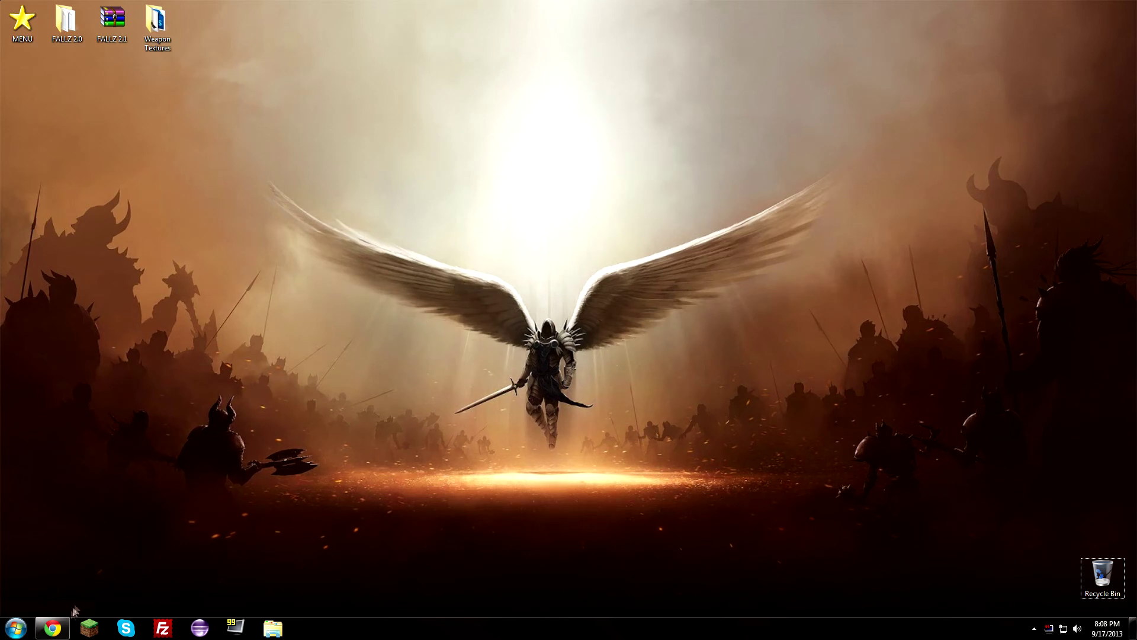
- Bring back Chrome's Saturation Mod forum topic and scroll down to its Downloads section
left_click(52, 628)
scroll(211, 264, "down", 4)
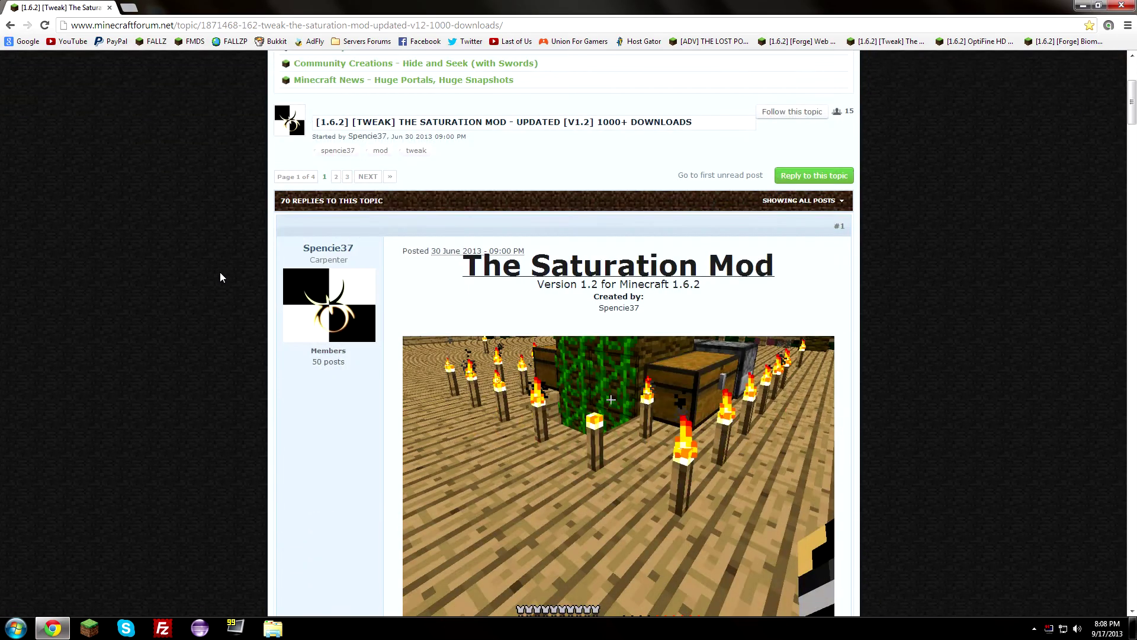
scroll(215, 272, "up", 4)
scroll(167, 258, "down", 1)
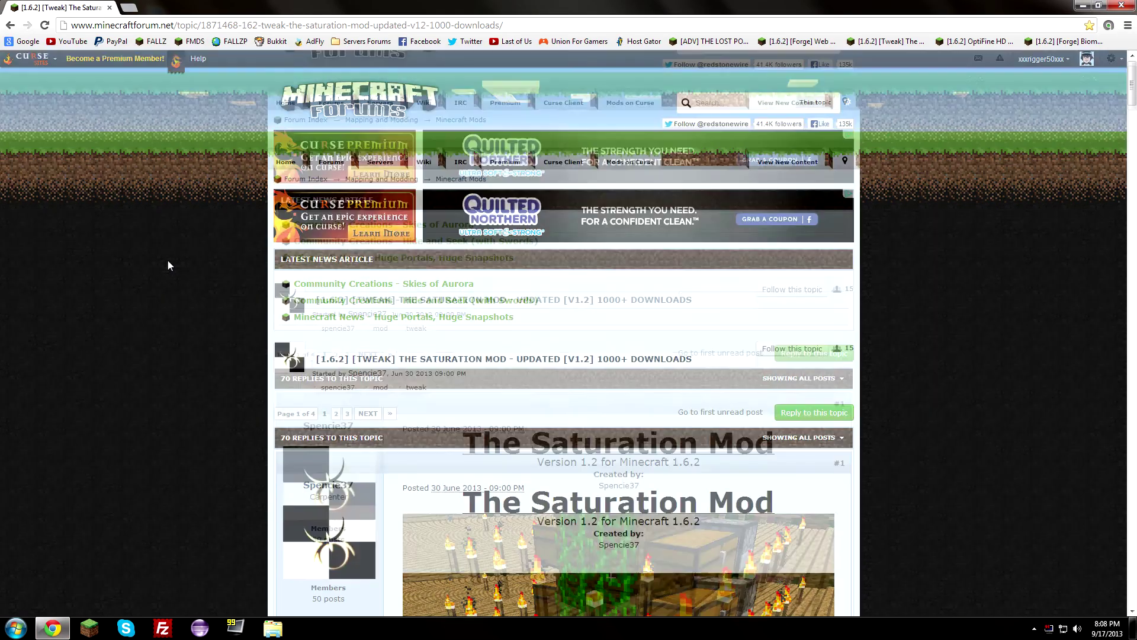
scroll(175, 257, "up", 1)
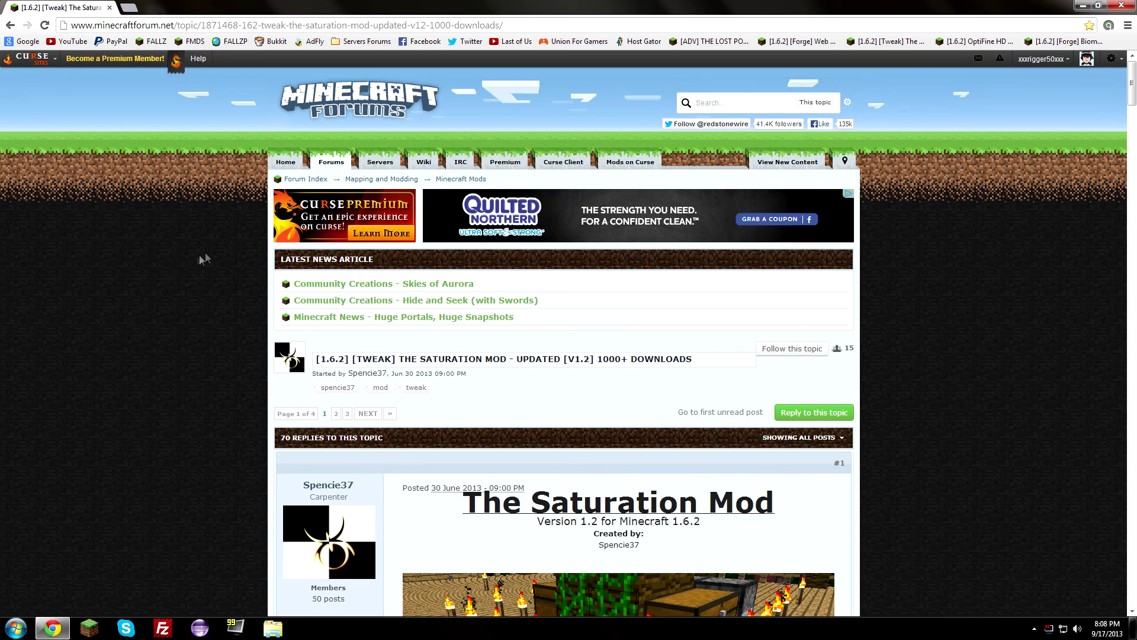
scroll(491, 409, "down", 4)
scroll(647, 472, "down", 9)
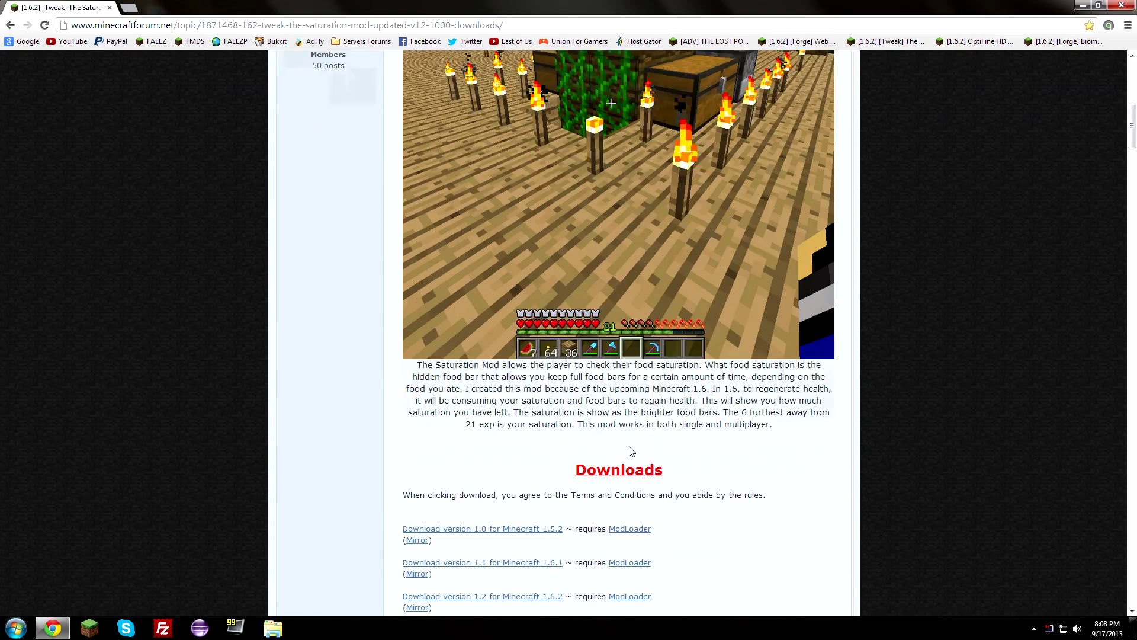
- Highlight the Downloads heading, then bring up options for the version 1.2 for Minecraft 1.6.2 link
left_click_drag(574, 233, 853, 234)
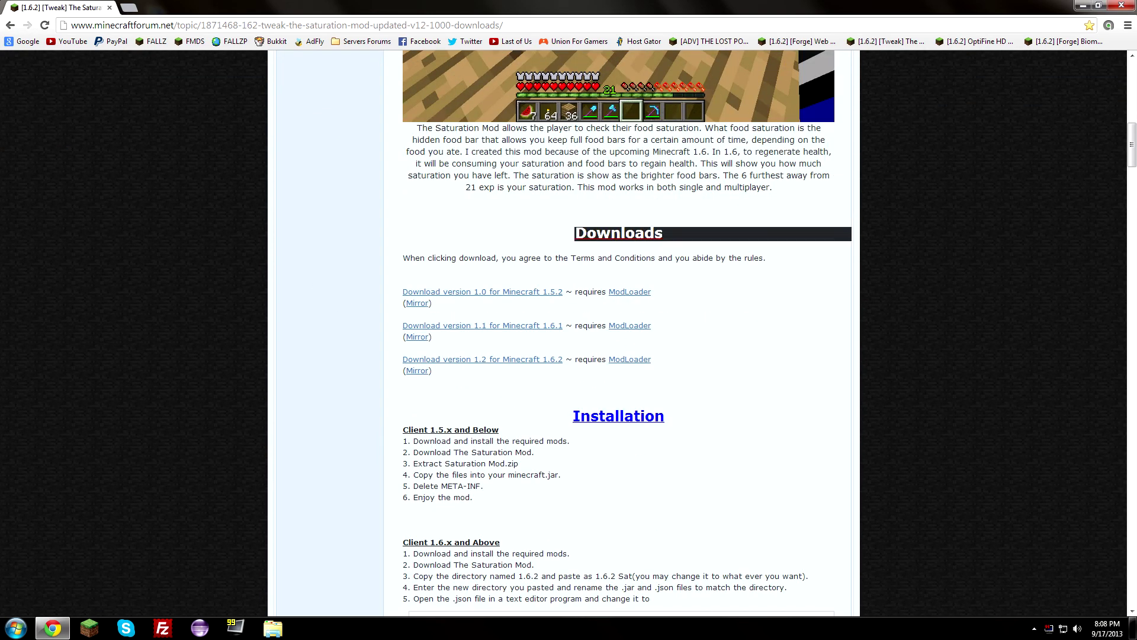
left_click(580, 392)
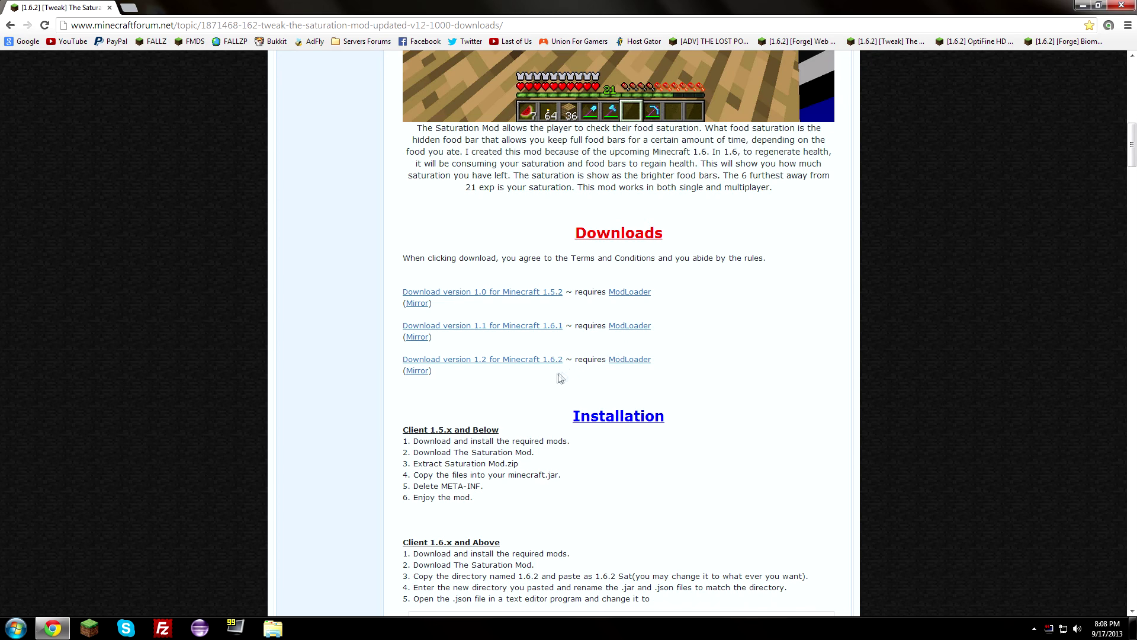
right_click(512, 359)
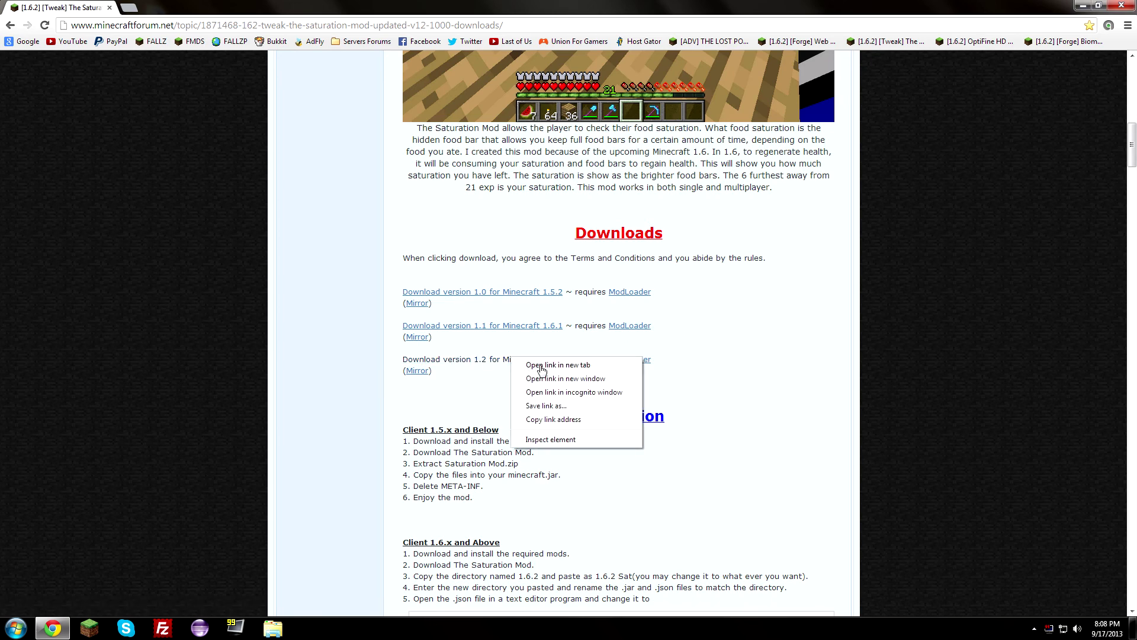
- Download Saturation Mod v1.2.zip from its MediaFire page in a new tab, then close that tab
left_click(542, 364)
left_click(215, 6)
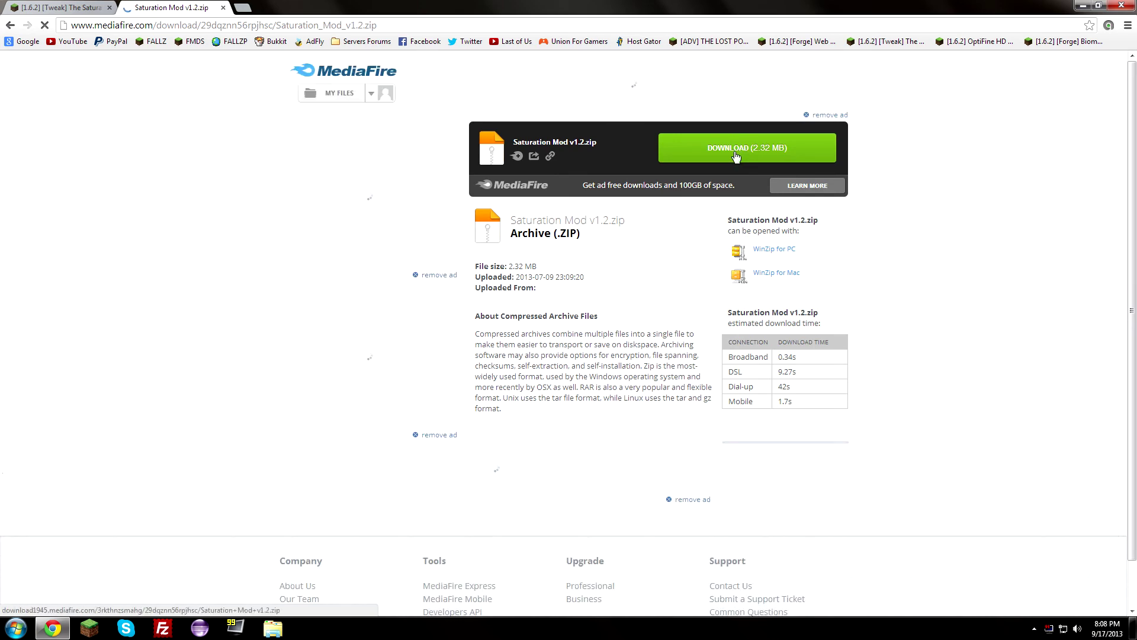
left_click(736, 155)
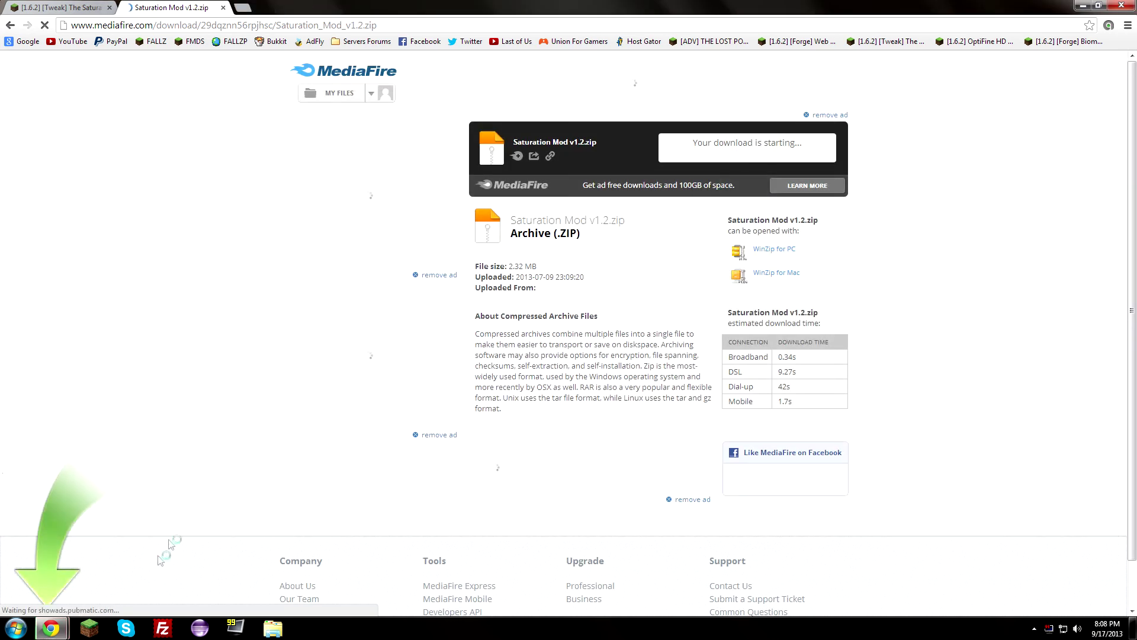
mouse_move(51, 628)
mouse_move(262, 530)
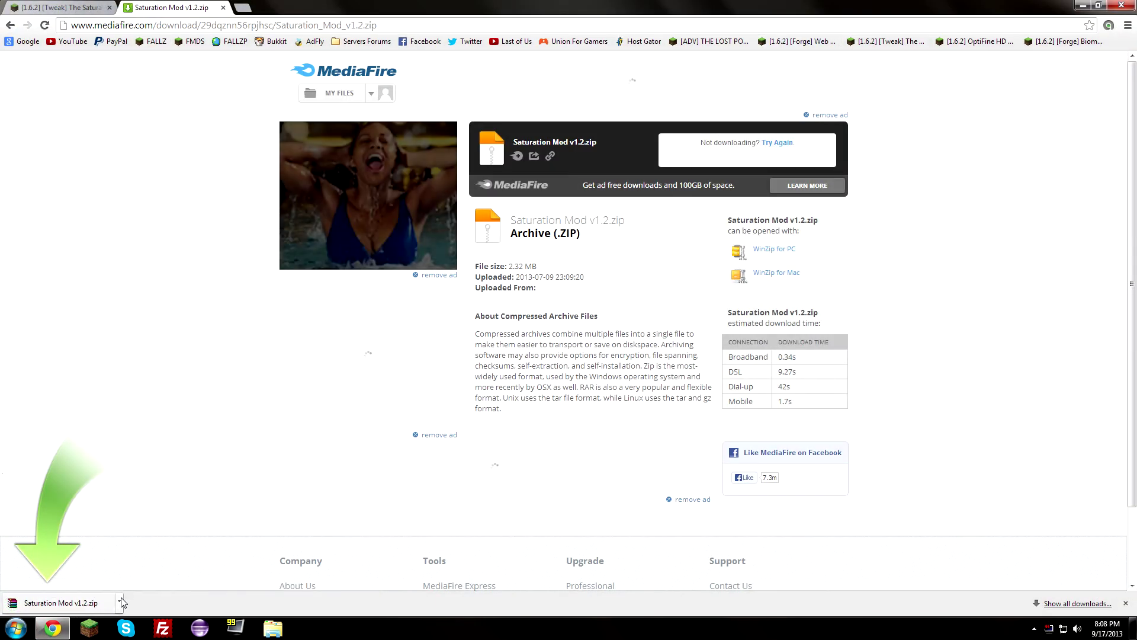
left_click(224, 8)
- Open the forum's ModLoader link in a new tab and switch to Risugami's Mods topic
scroll(357, 286, "up", 1)
scroll(358, 282, "up", 1)
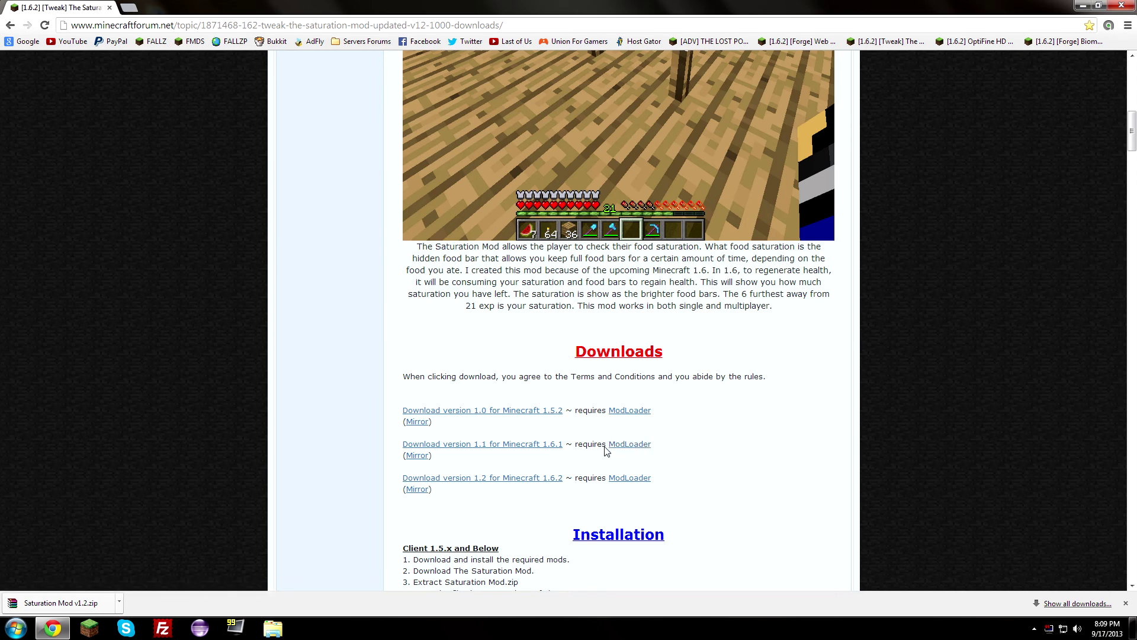
scroll(606, 452, "down", 1)
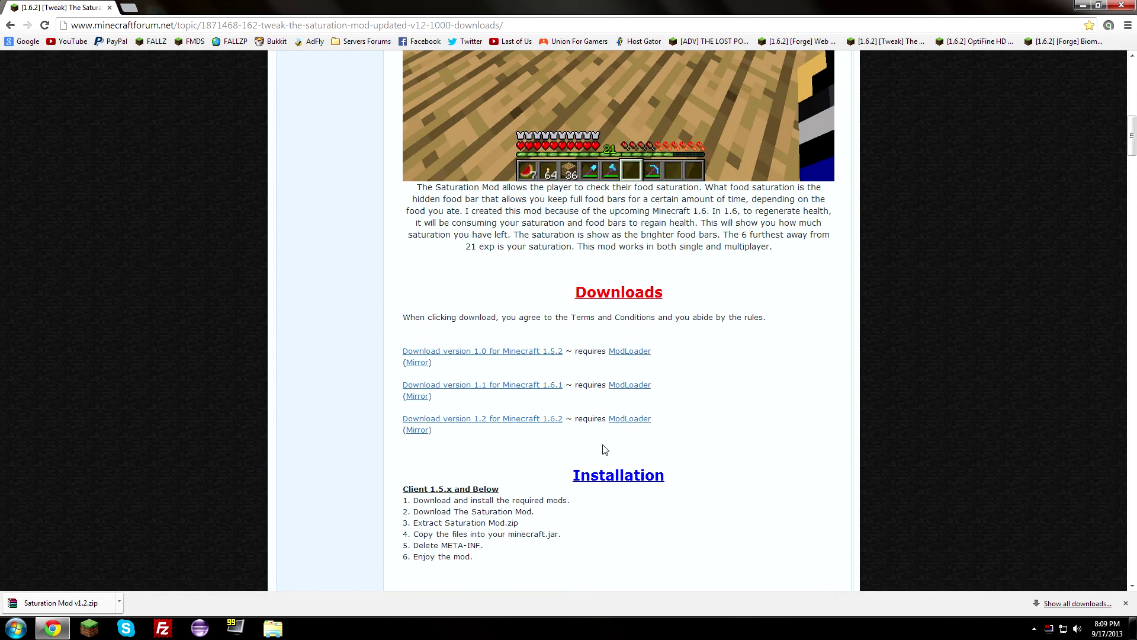
right_click(629, 419)
left_click(658, 432)
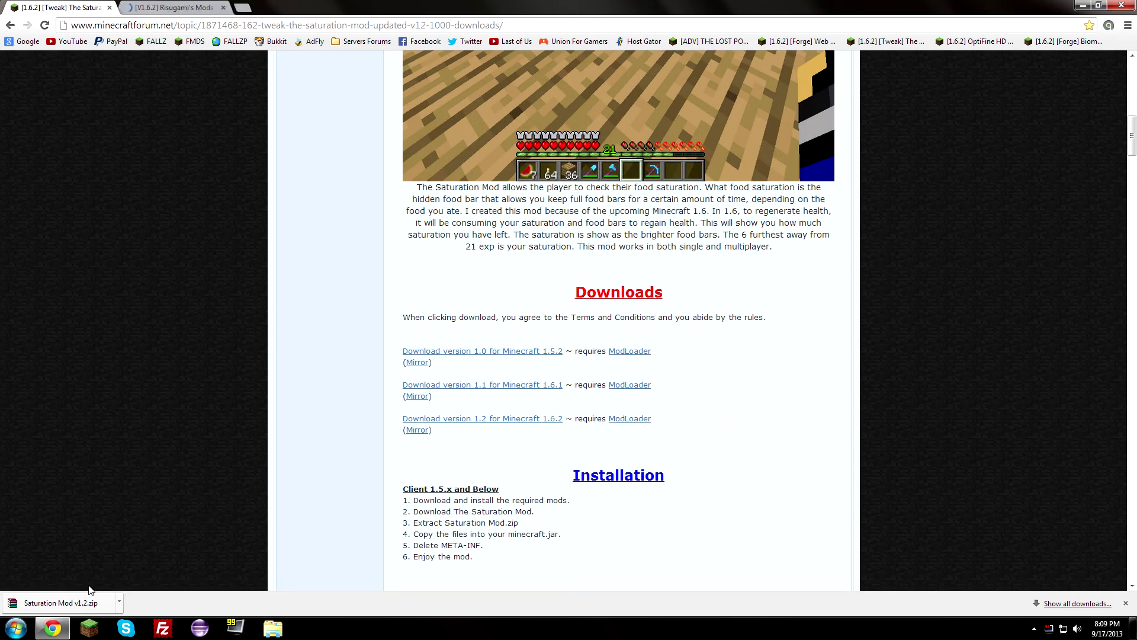
left_click(178, 8)
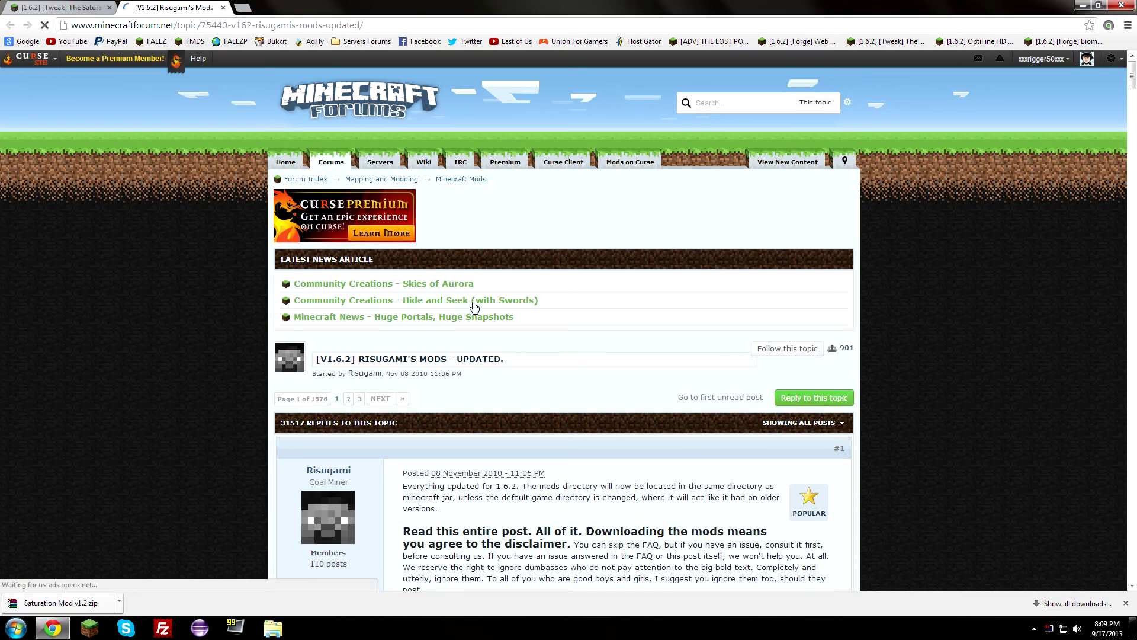
- Scroll Risugami's Mods topic down to the ModLoader 1.6.2 entry under The Mods
scroll(499, 321, "down", 2)
scroll(499, 321, "down", 4)
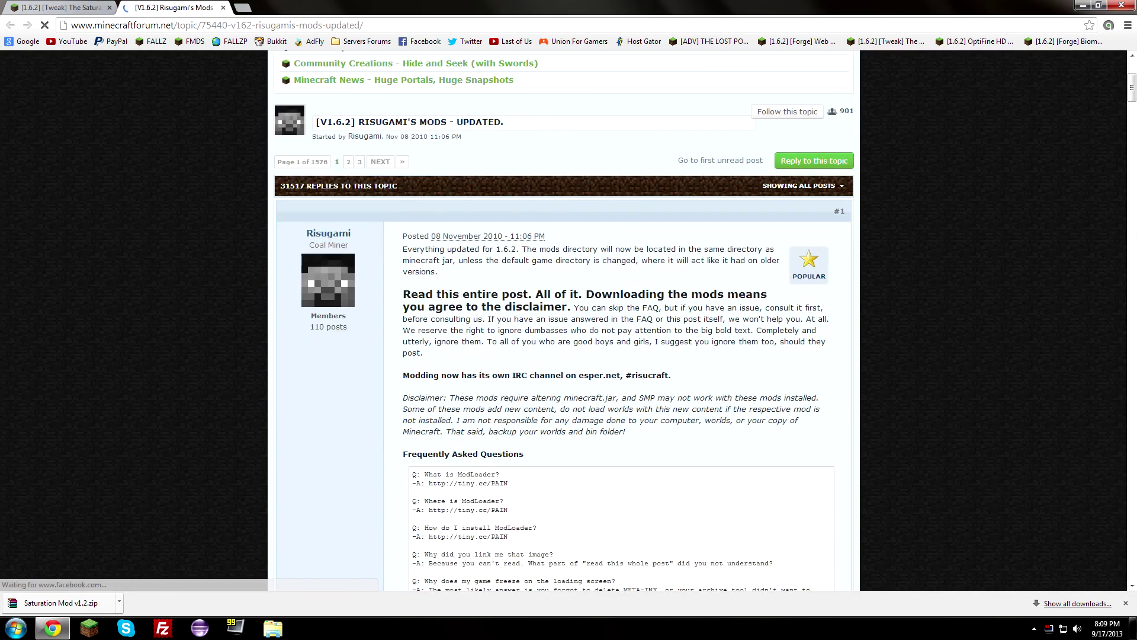
scroll(502, 341, "down", 8)
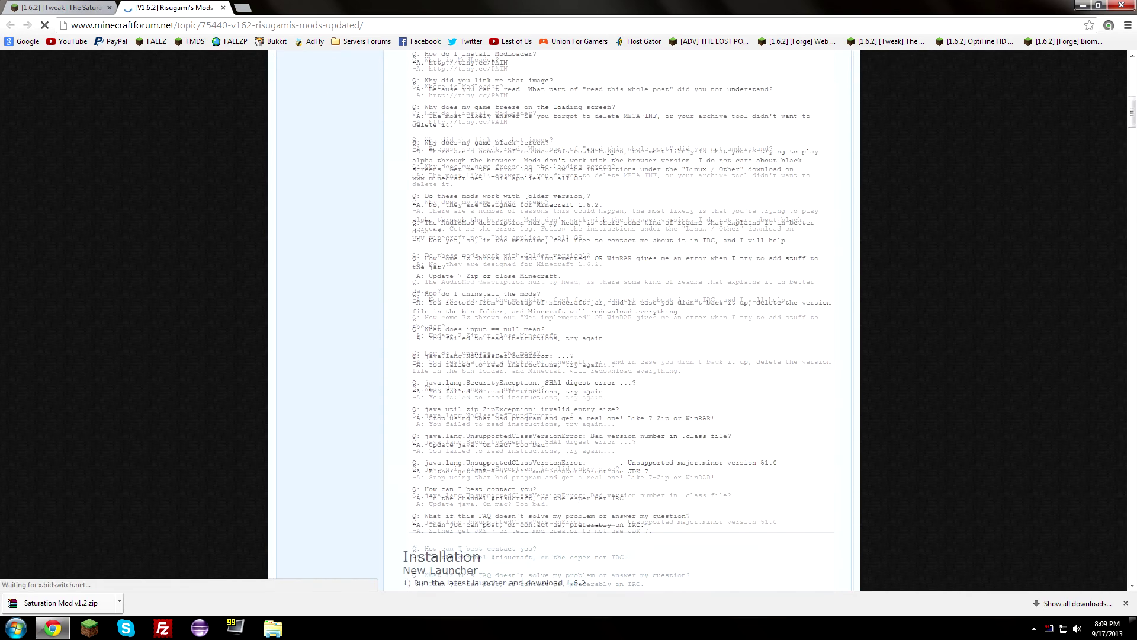
scroll(503, 337, "down", 3)
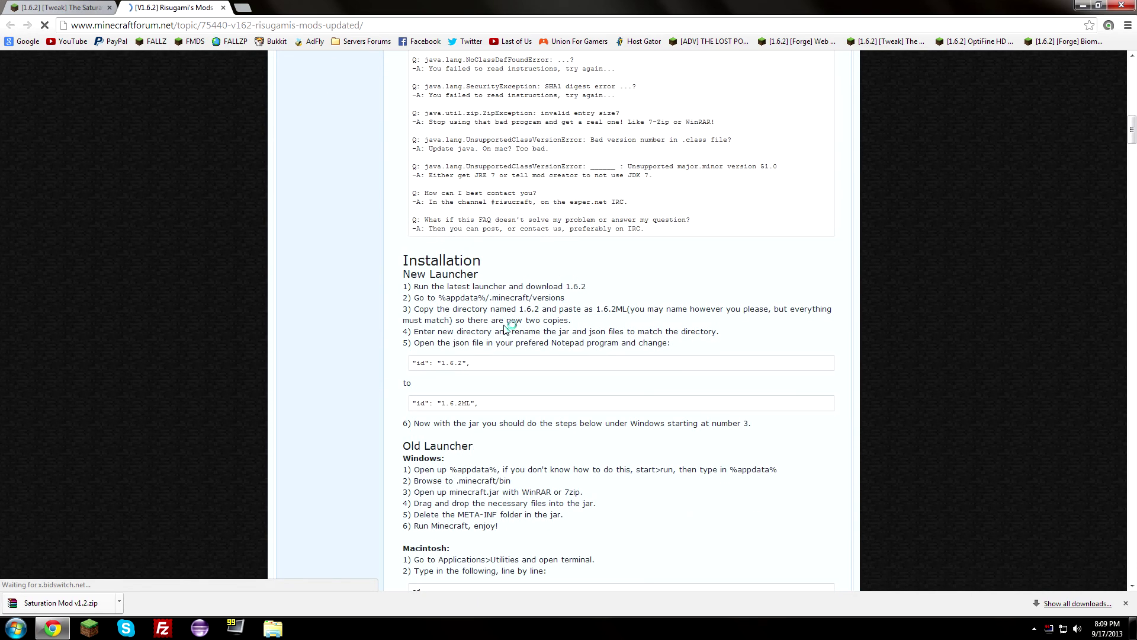
scroll(505, 327, "down", 6)
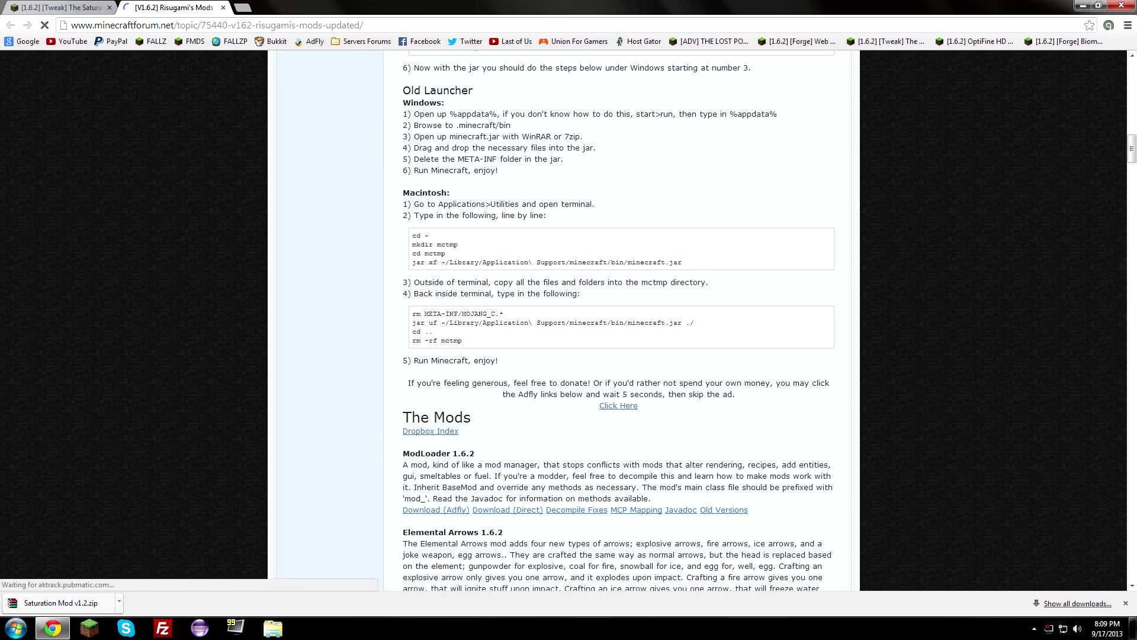
scroll(505, 329, "down", 2)
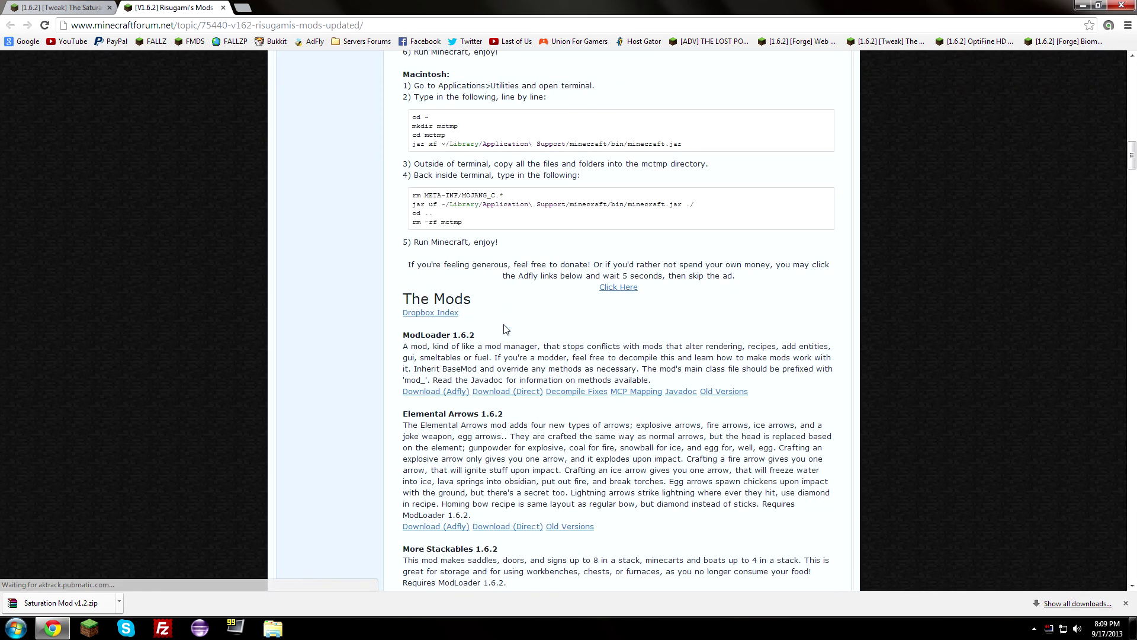
scroll(621, 202, "down", 1)
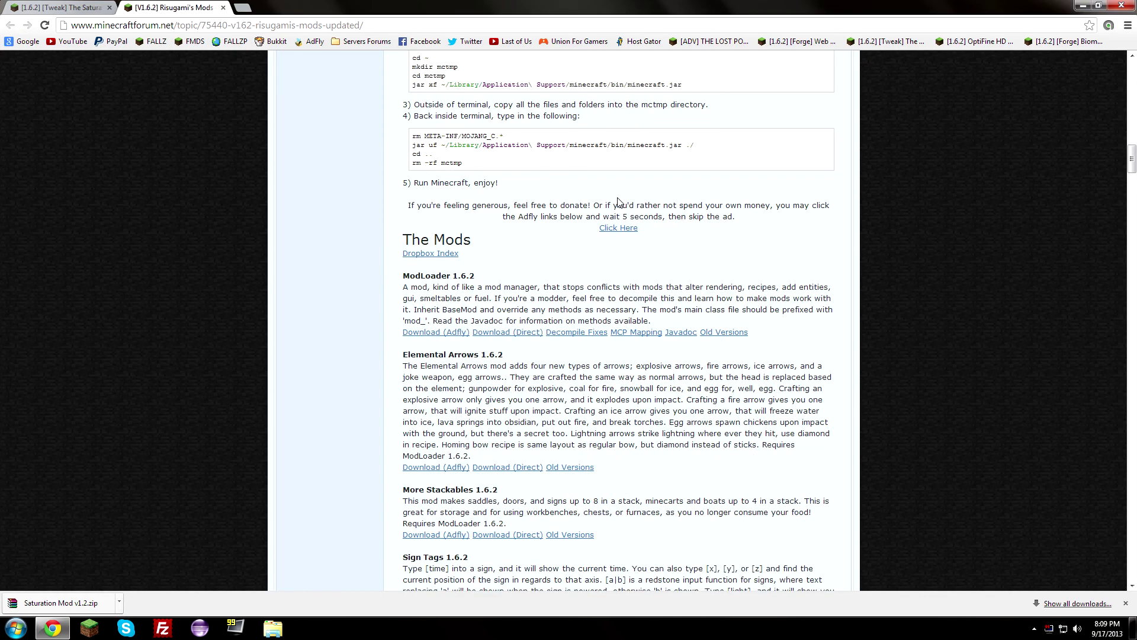
scroll(618, 202, "down", 3)
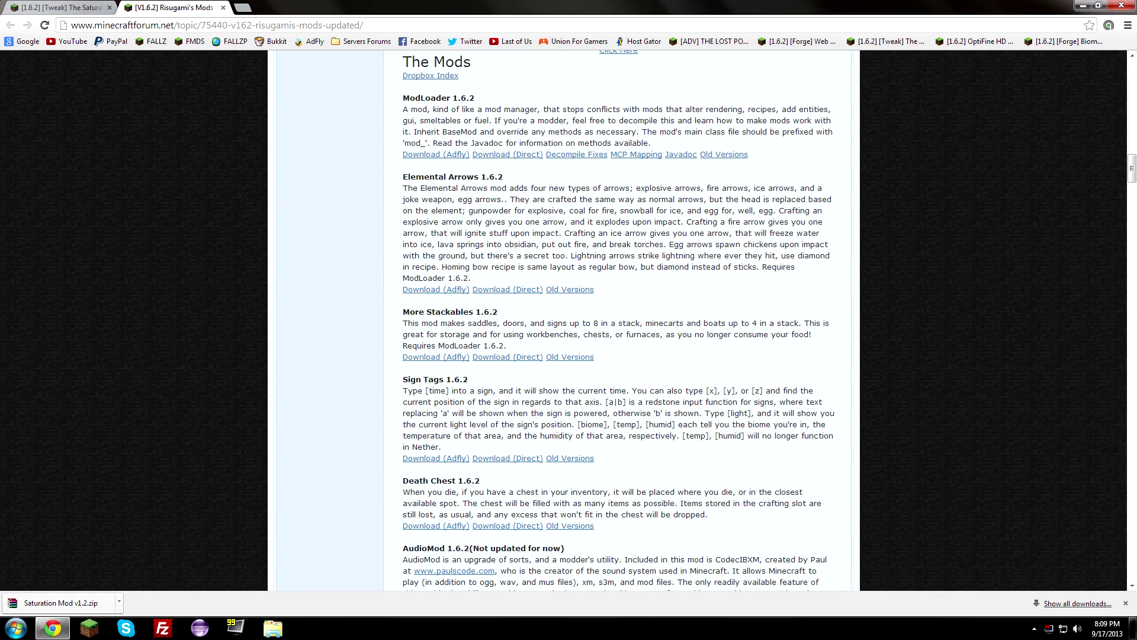
scroll(656, 402, "down", 9)
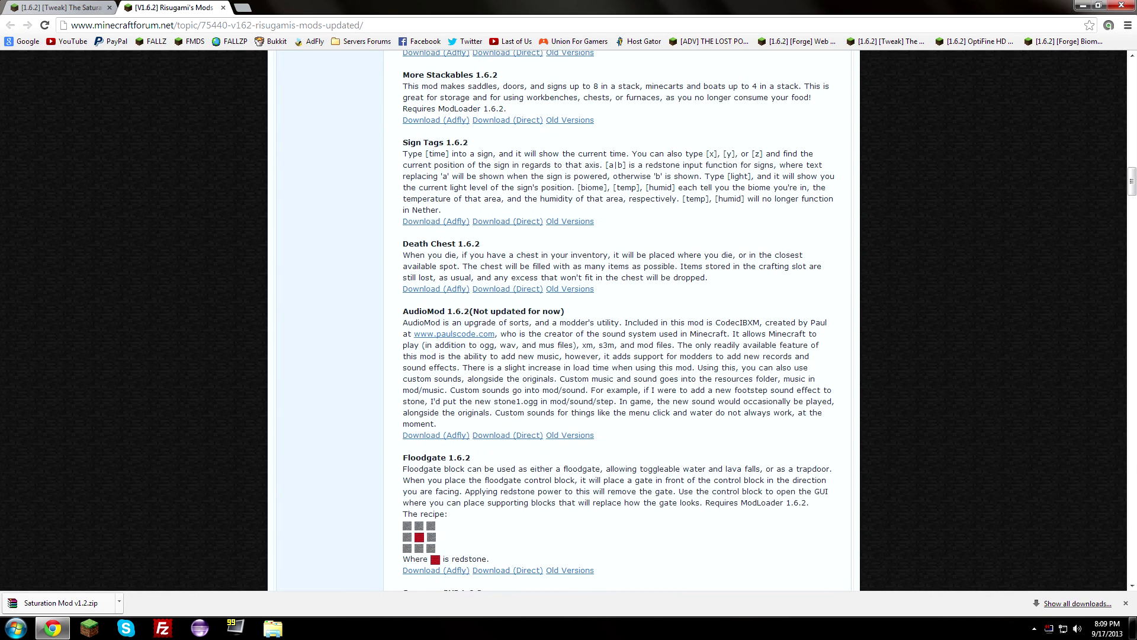
scroll(656, 402, "up", 12)
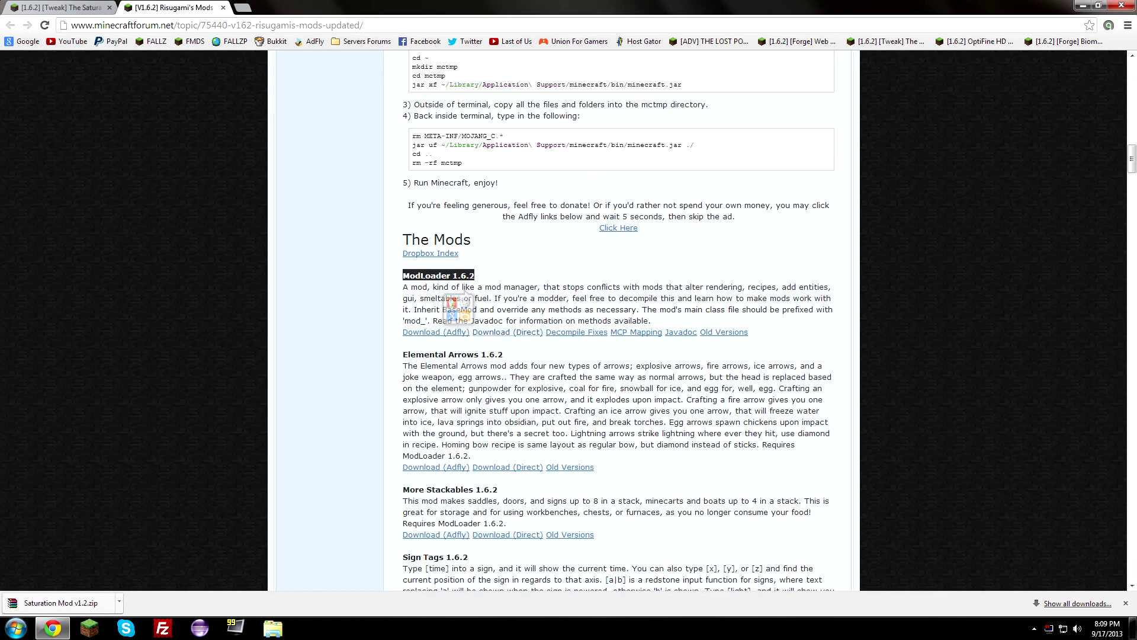
left_click(456, 311)
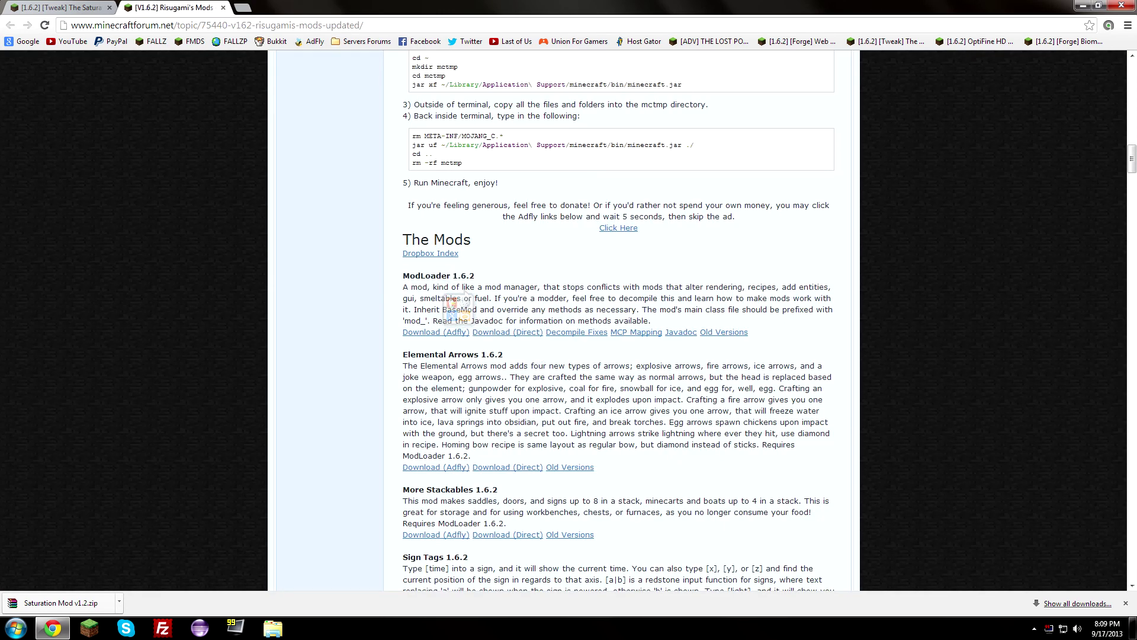
- Download ModLoader.zip through its AdF.ly link in a new tab, skipping the ad, then open its download options
left_click(442, 338)
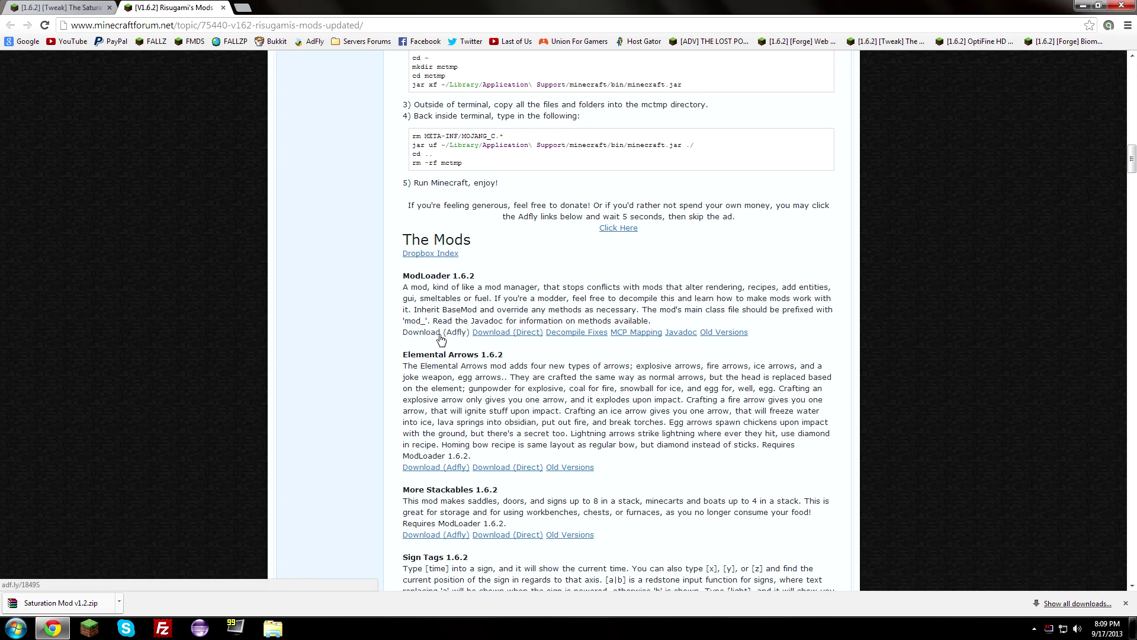
right_click(441, 338)
left_click(471, 340)
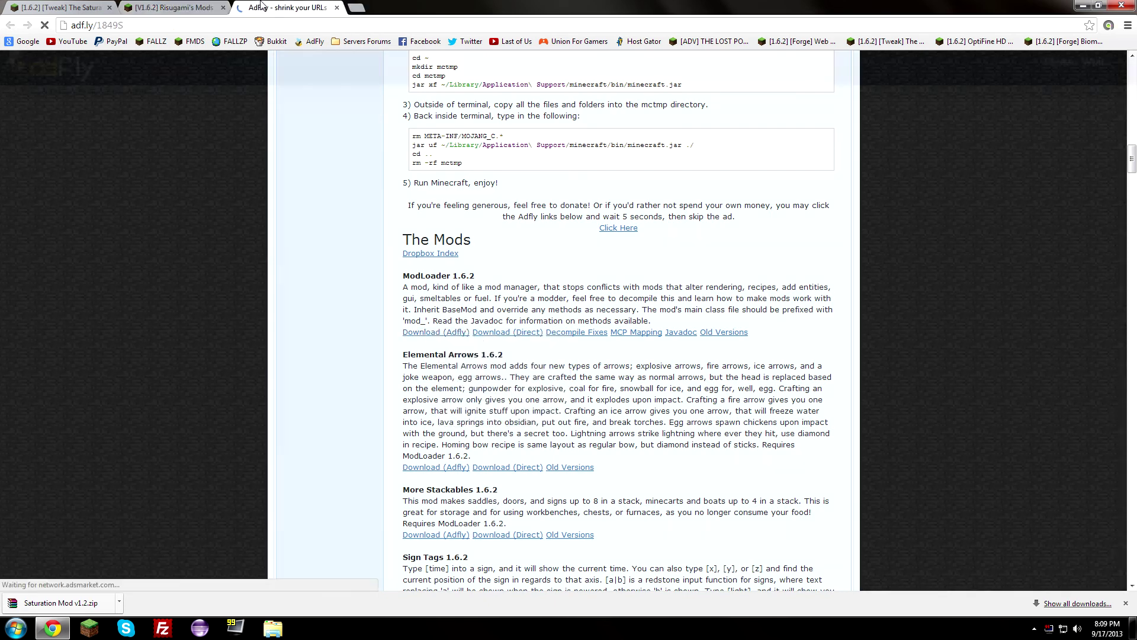
left_click(240, 8)
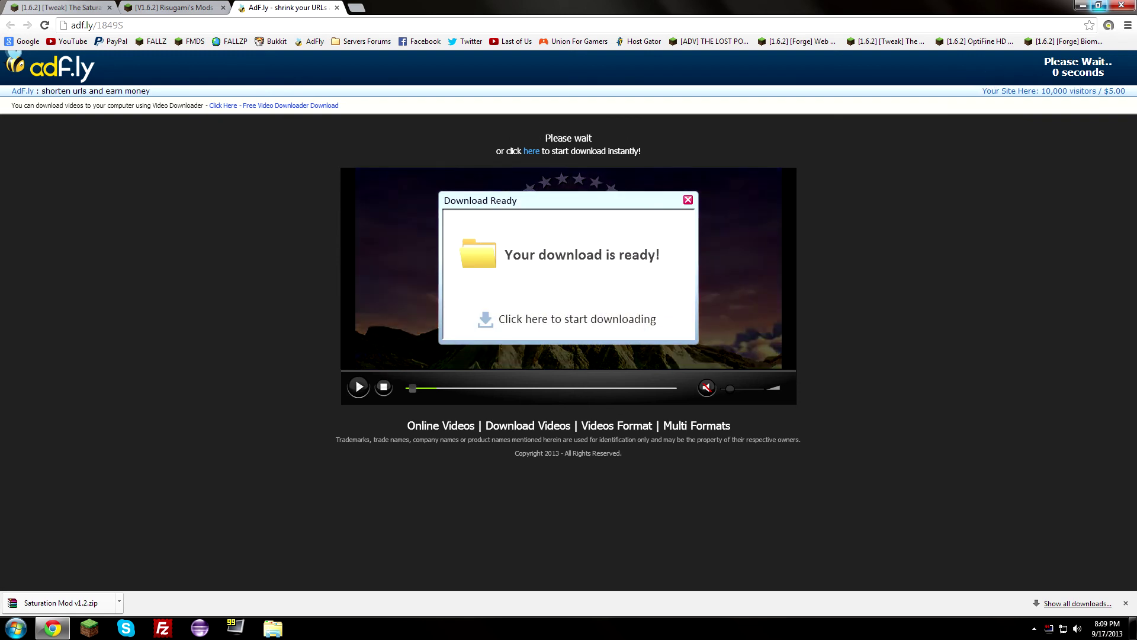
left_click(1046, 71)
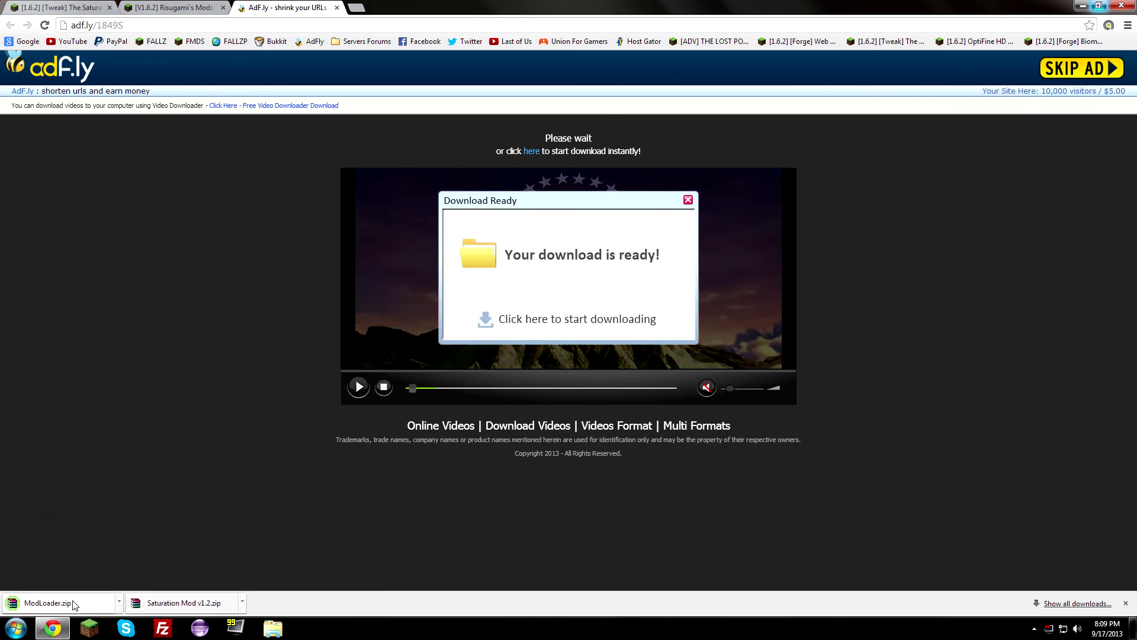
left_click(121, 603)
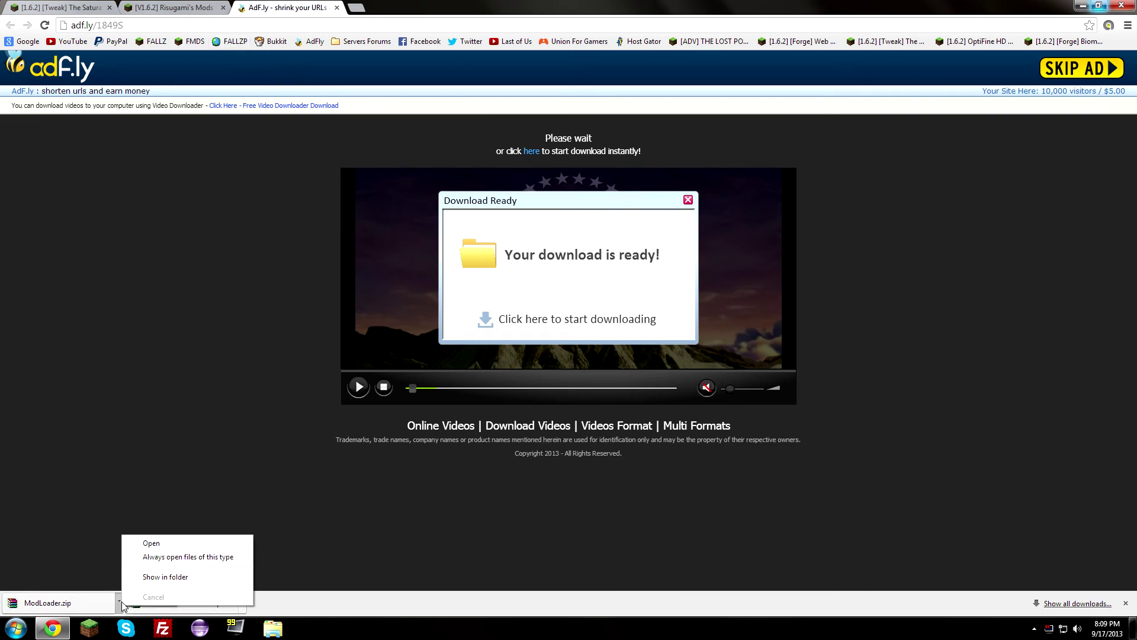
- Show ModLoader.zip in the Downloads folder and minimise Chrome to reveal the desktop
left_click(148, 584)
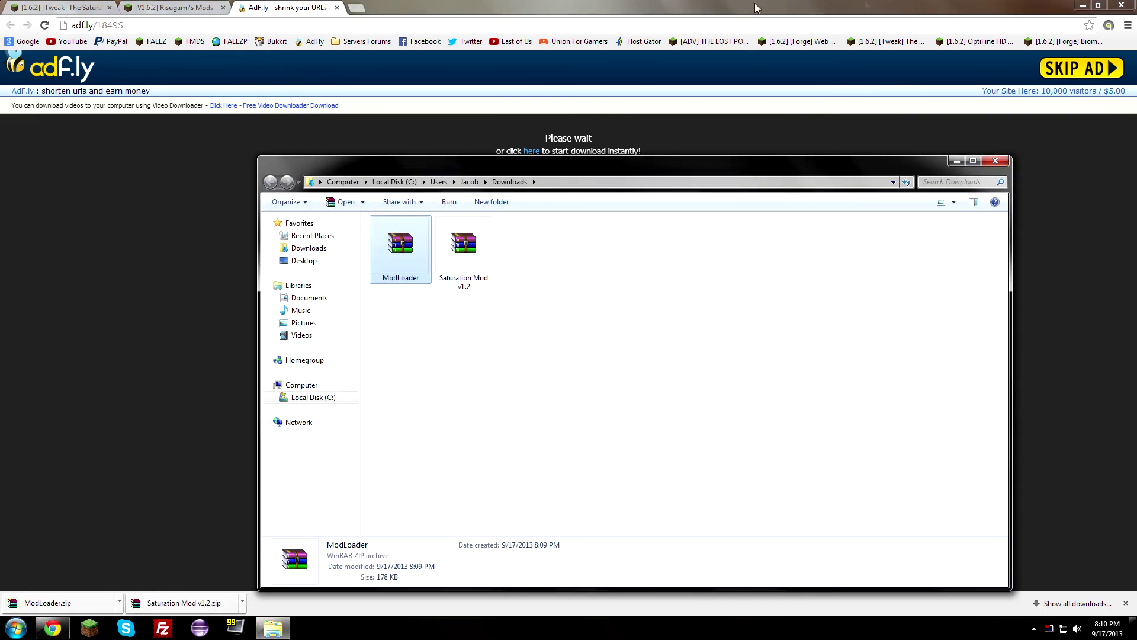
key("alt+Tab")
left_click(1081, 5)
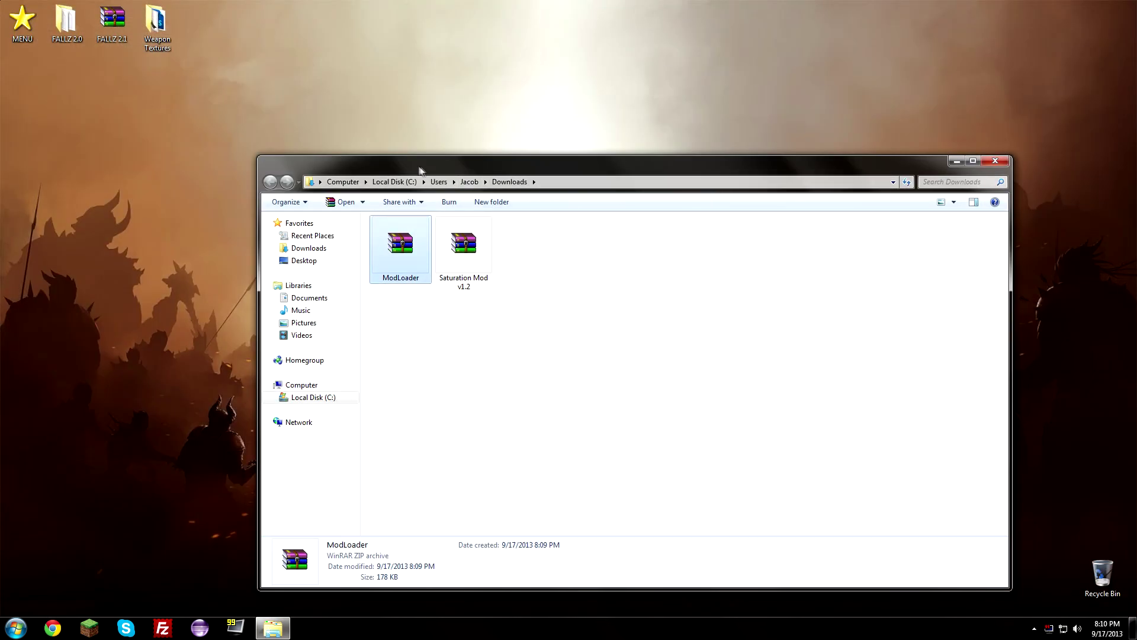
left_click_drag(406, 161, 440, 151)
- Drag the ModLoader and Saturation Mod v1.2 archives onto the desktop and close Downloads
left_click(485, 310)
left_click(431, 236)
left_click(495, 356)
left_click(494, 267)
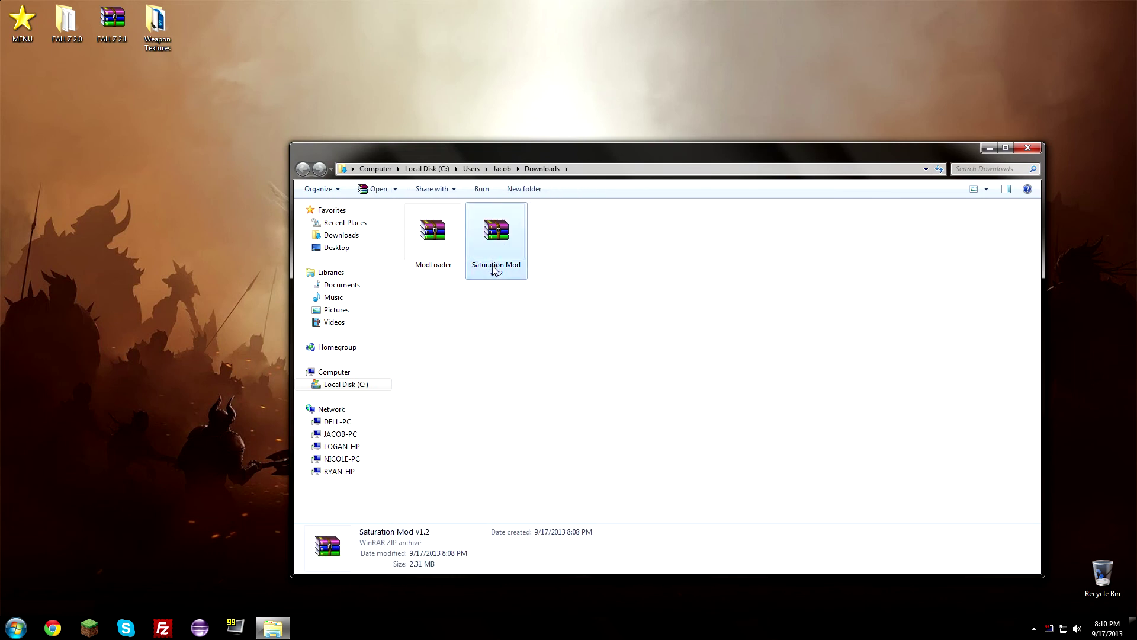
left_click_drag(495, 320, 26, 179)
left_click(167, 188)
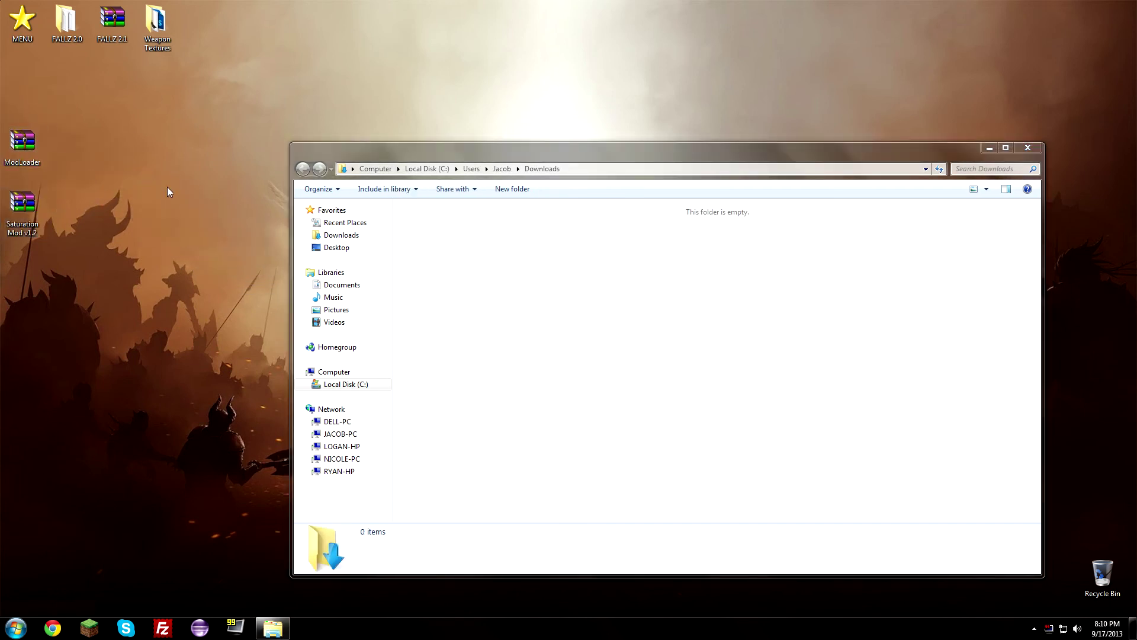
left_click(1028, 148)
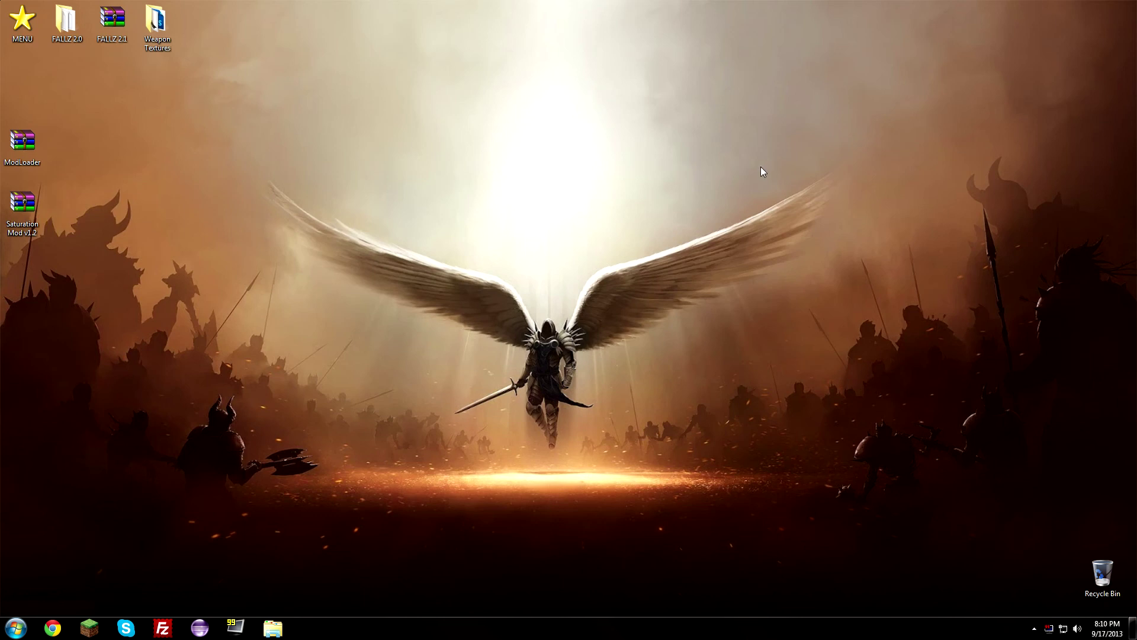
- Open the AppData Roaming folder by searching %appdata% from the Start menu
key("super")
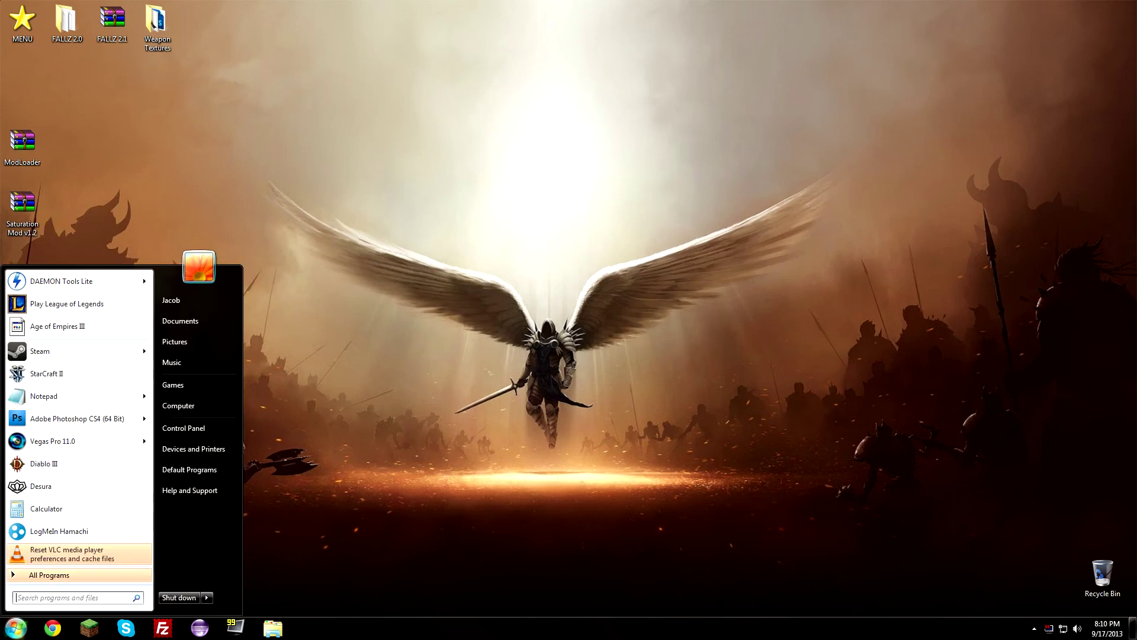
type("%appdata")
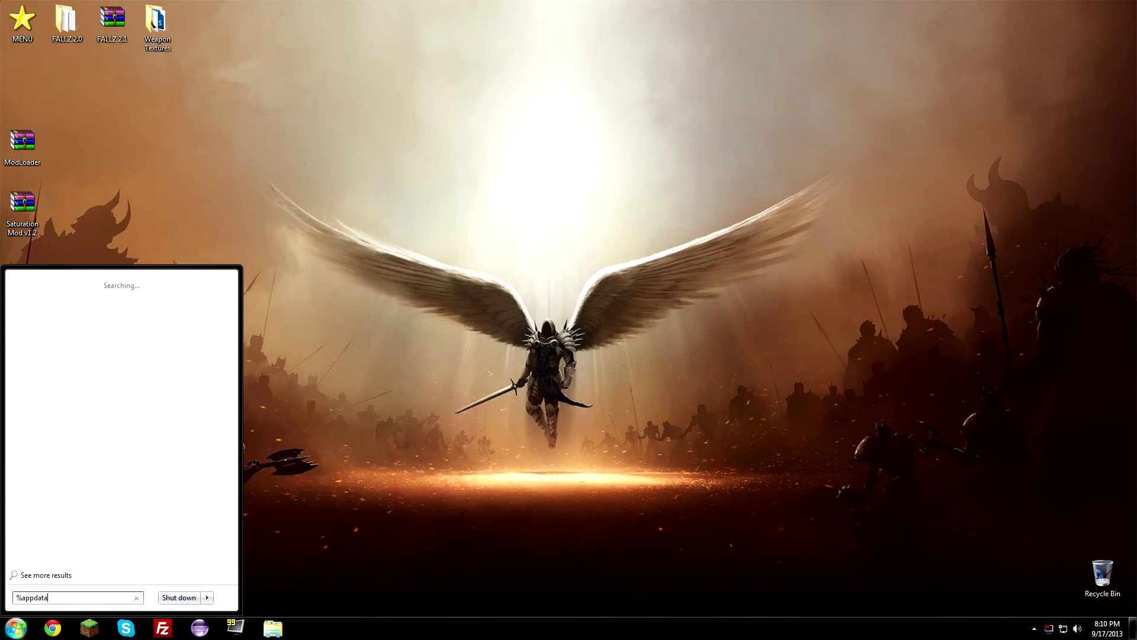
type("%")
key("Return")
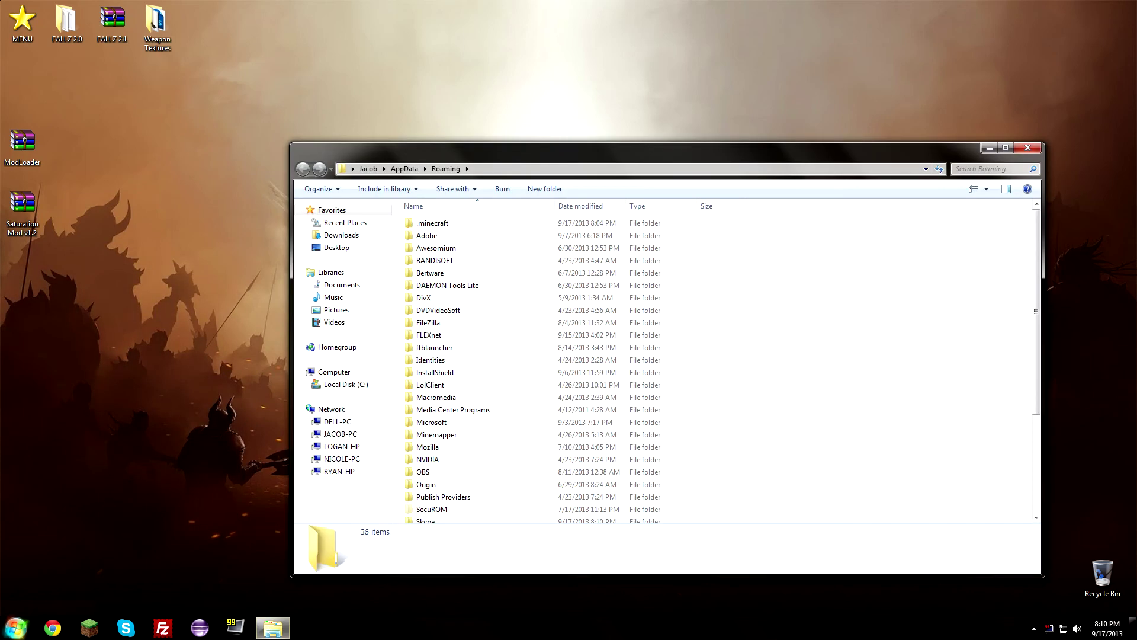
left_click(467, 224)
left_click(477, 224, "ctrl")
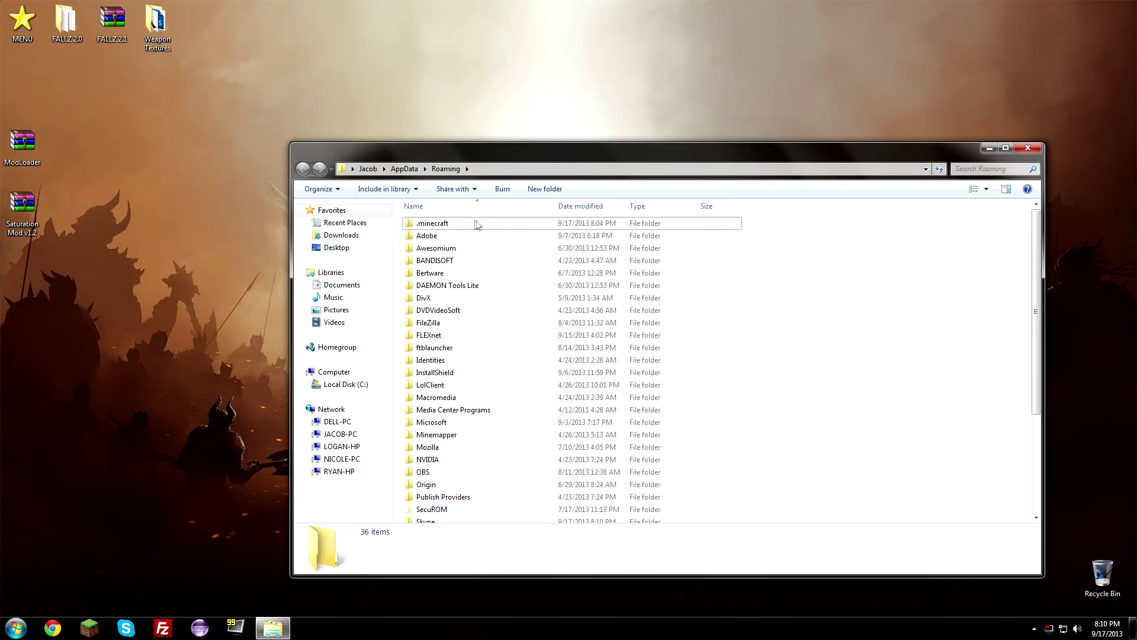
- Open .minecraft > versions and bring up the context menu for the 1.6.2 folder
double_click(424, 225)
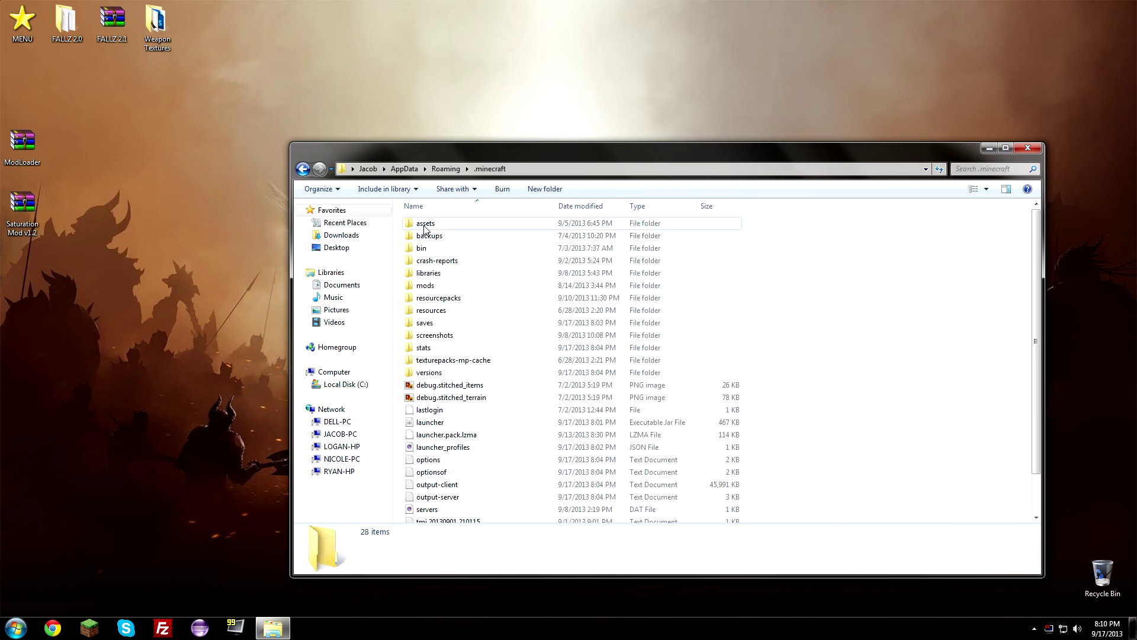
double_click(462, 373)
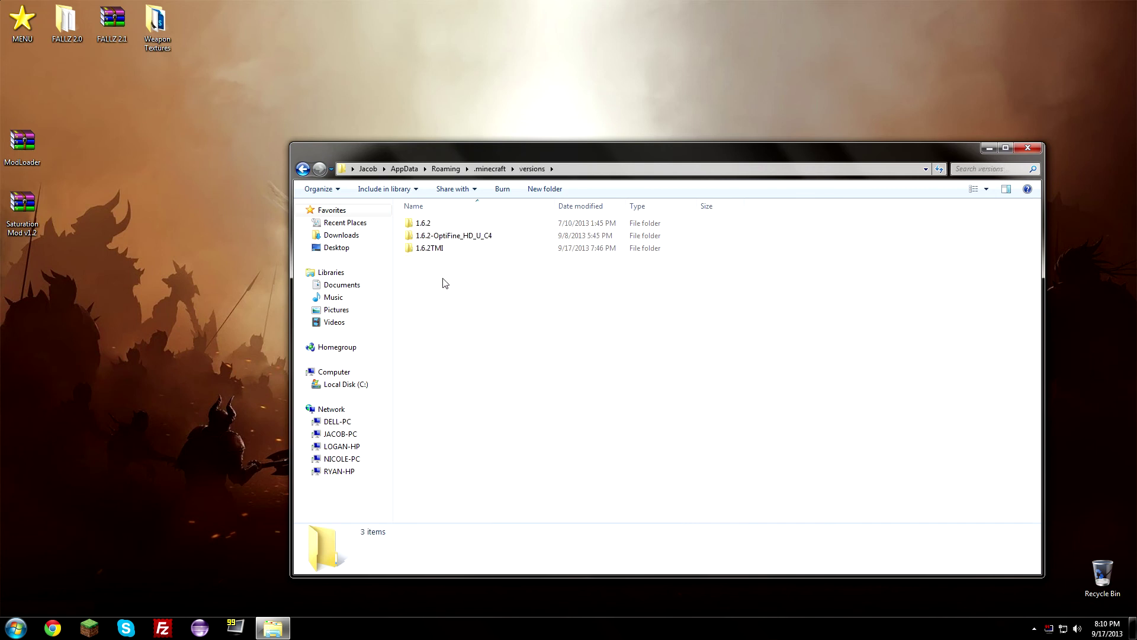
left_click(419, 225)
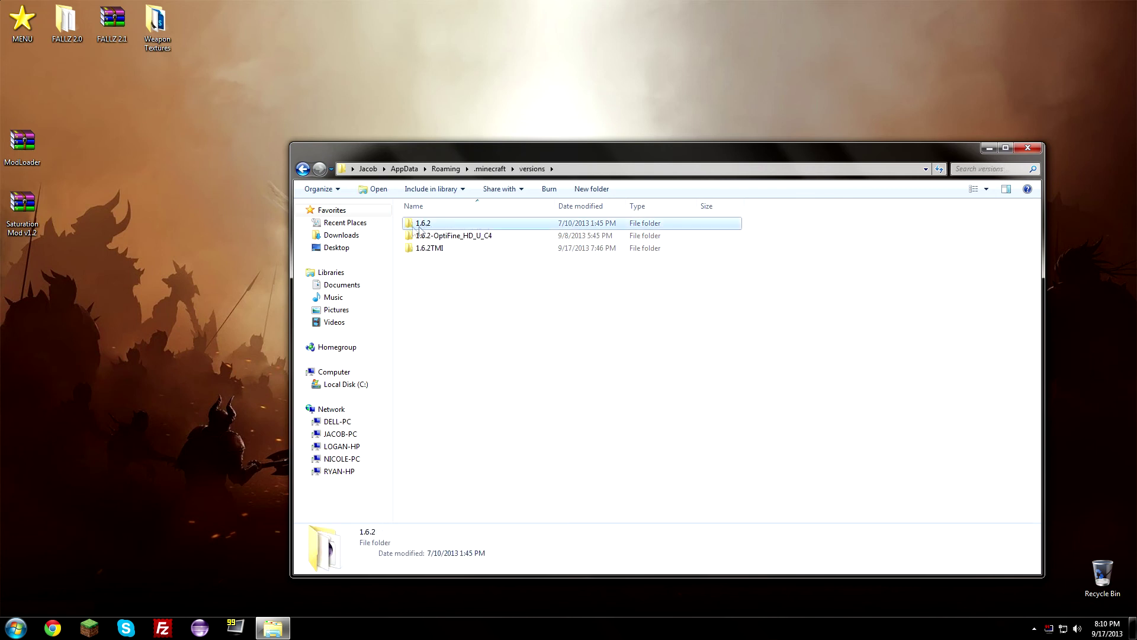
right_click(480, 228)
- Copy the 1.6.2 folder and paste a duplicate into the versions folder
left_click(533, 457)
left_click(490, 367)
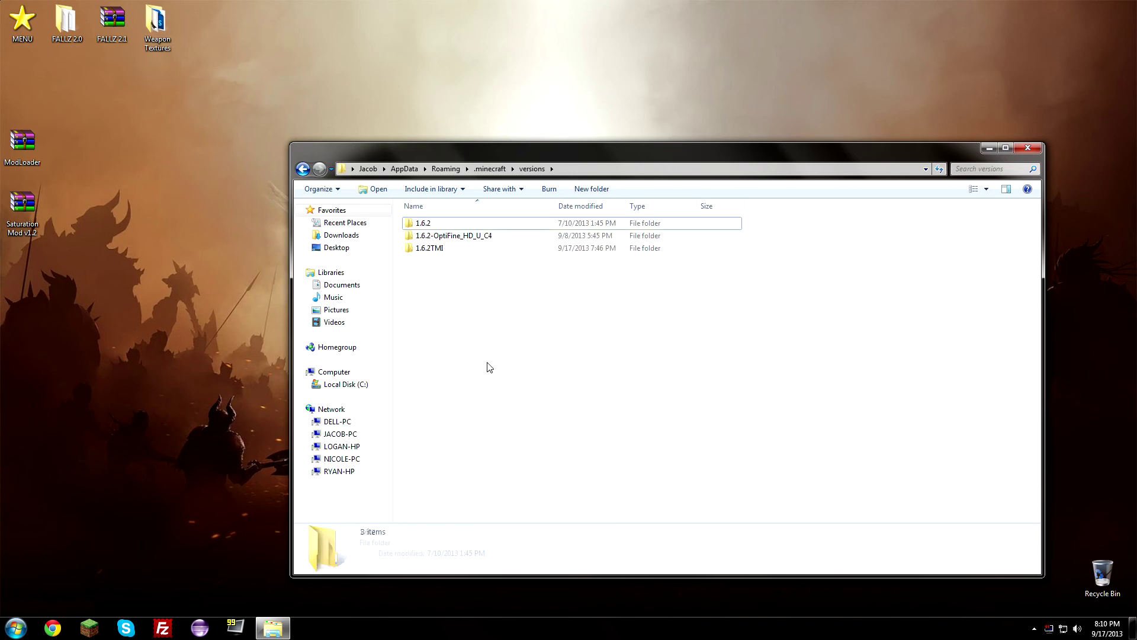
right_click(490, 367)
left_click(515, 448)
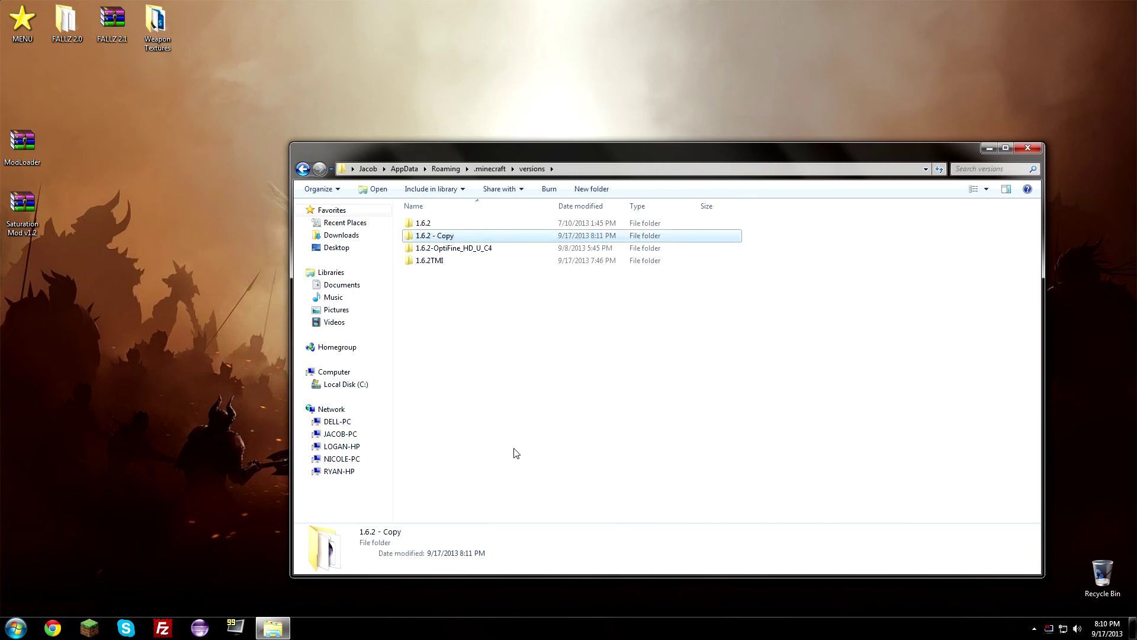
- Rename the '1.6.2 - Copy' folder to '1.6.2 SAT' and open it
right_click(438, 235)
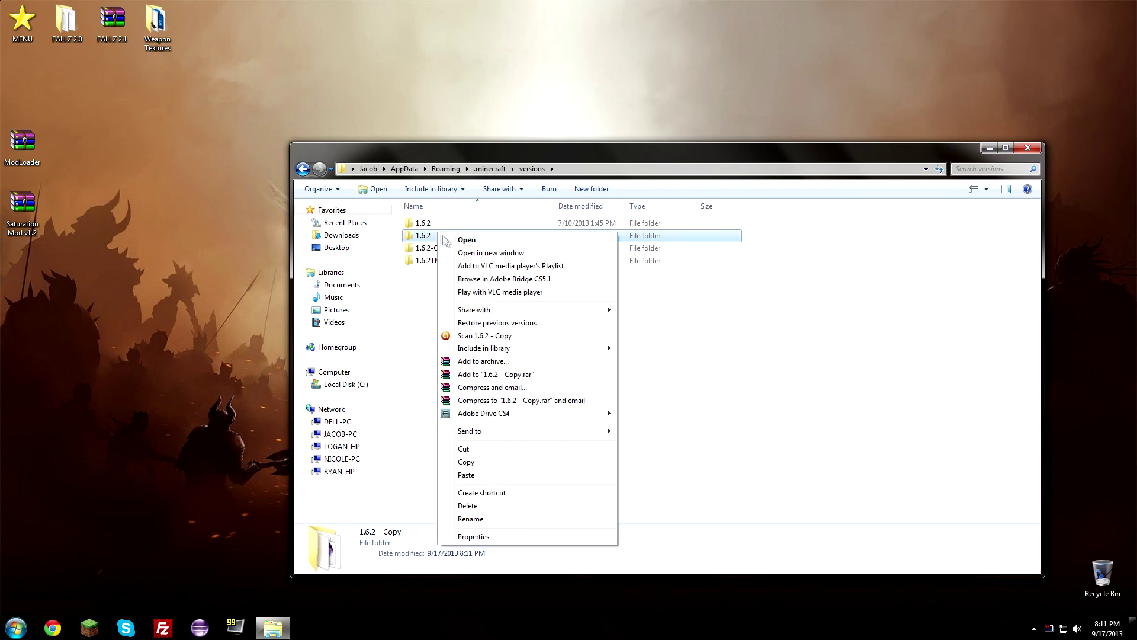
left_click(505, 519)
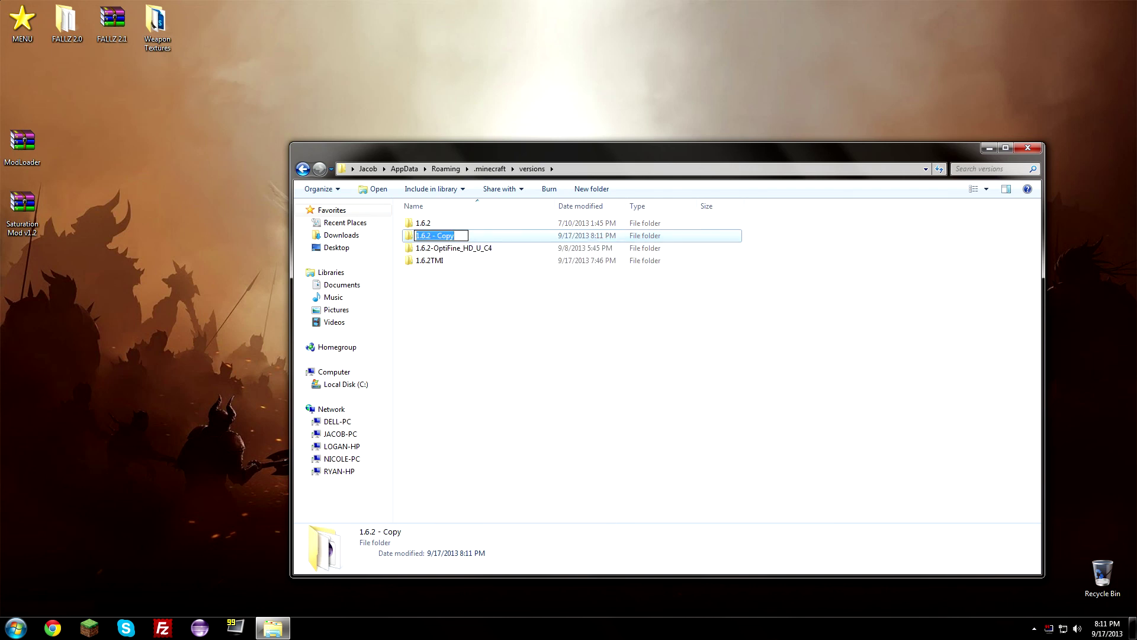
left_click(454, 236)
key("BackSpace")
key("Return")
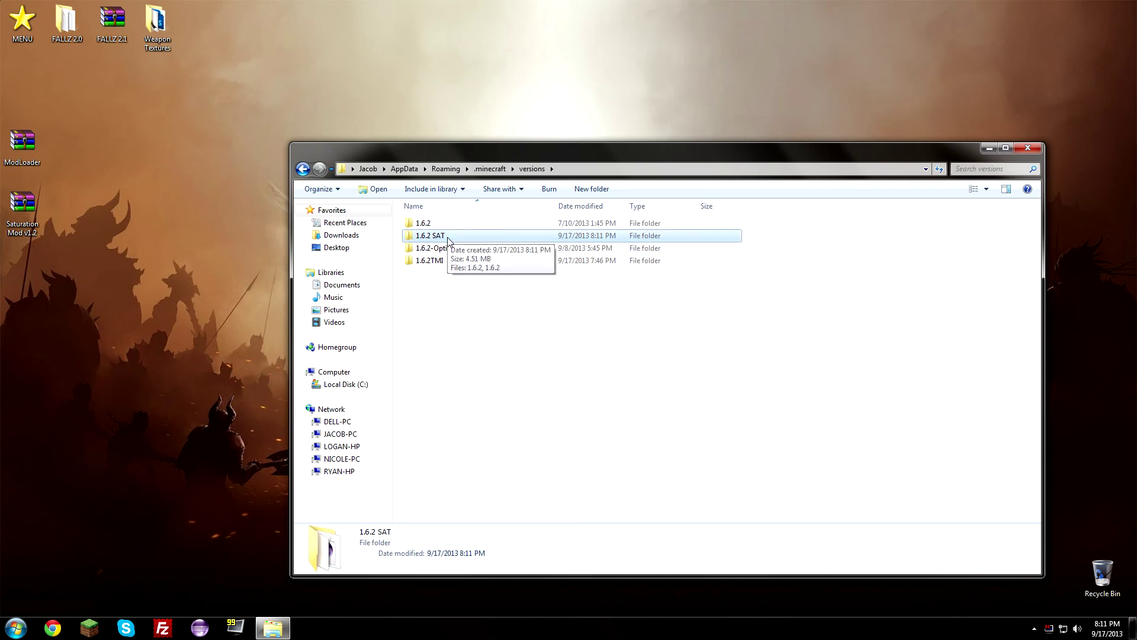
double_click(449, 238)
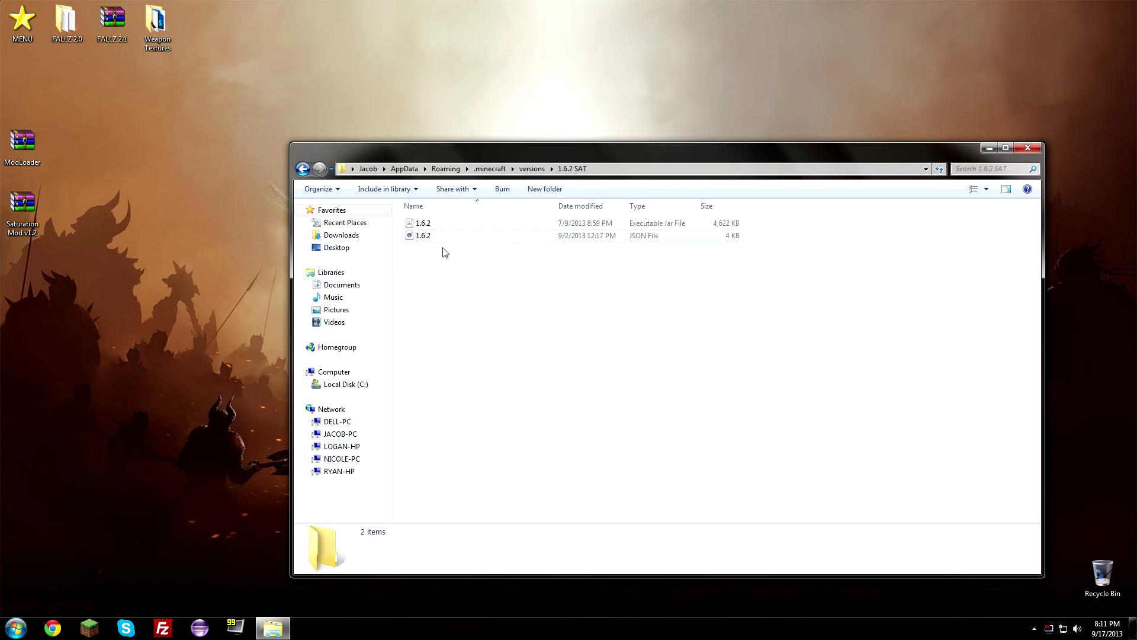
- Rename the 1.6.2 jar file to '1.6.2 SAT'
right_click(439, 223)
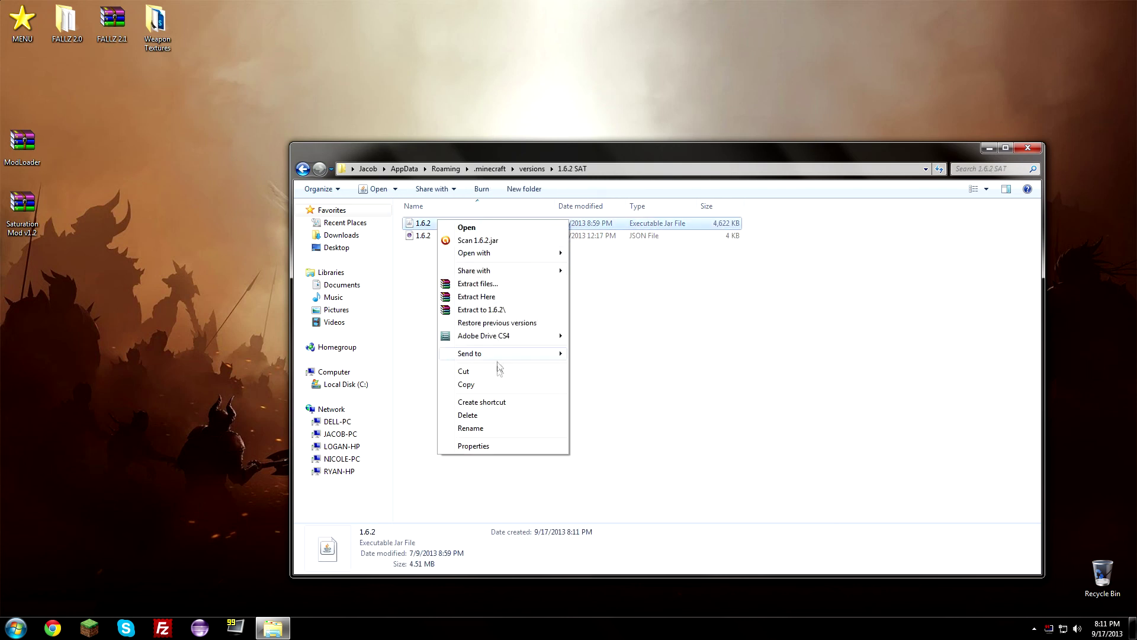
left_click(500, 426)
key("End")
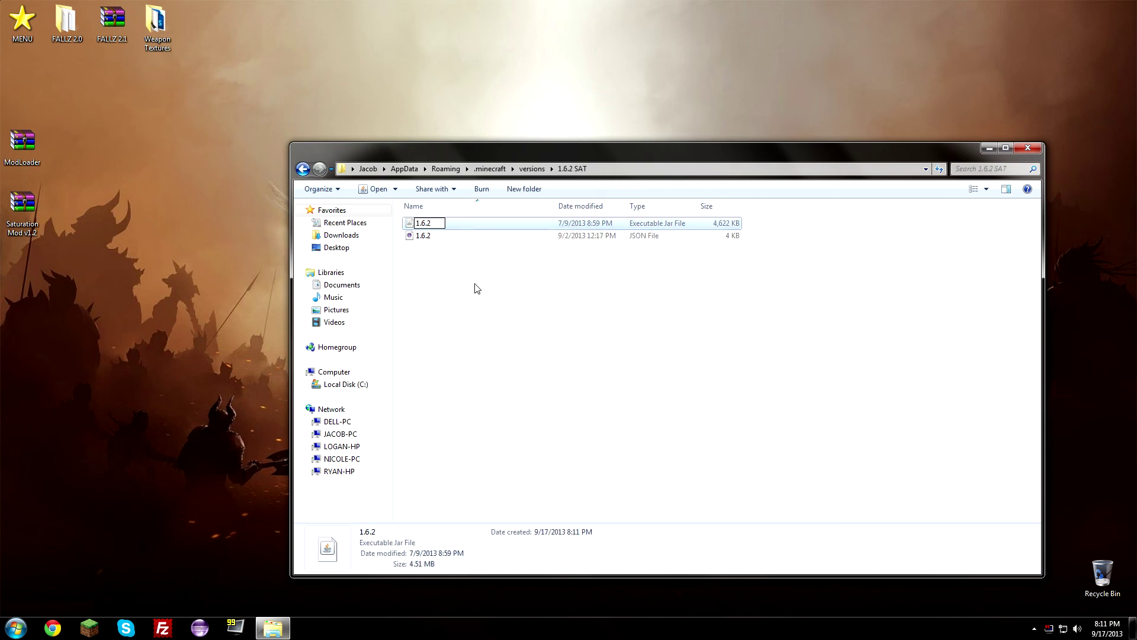
type("SAT")
key("Return")
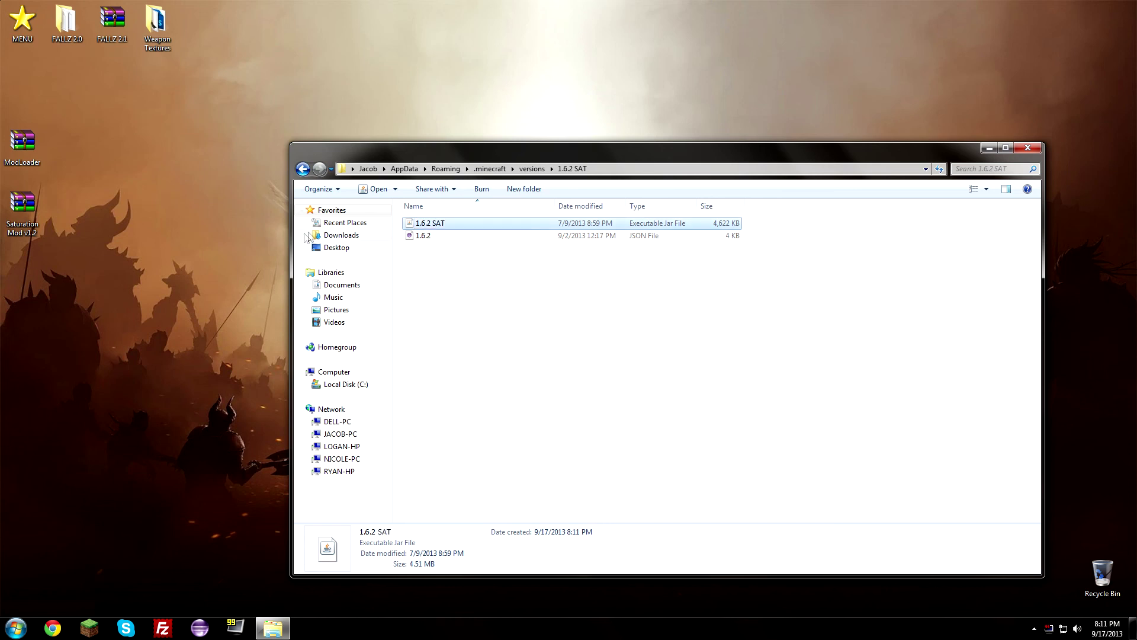
- Rename the 1.6.2 JSON file to '1.6.2 SAT' and leave it selected
left_click(453, 243)
right_click(453, 243)
left_click(503, 446)
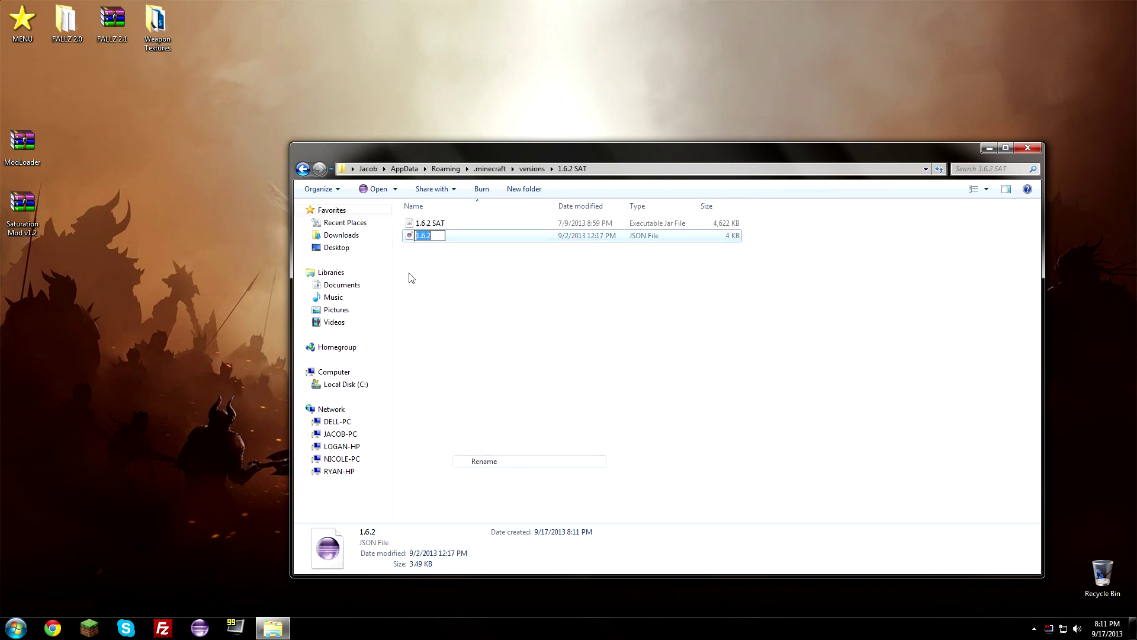
key("End")
type("SAT")
key("Return")
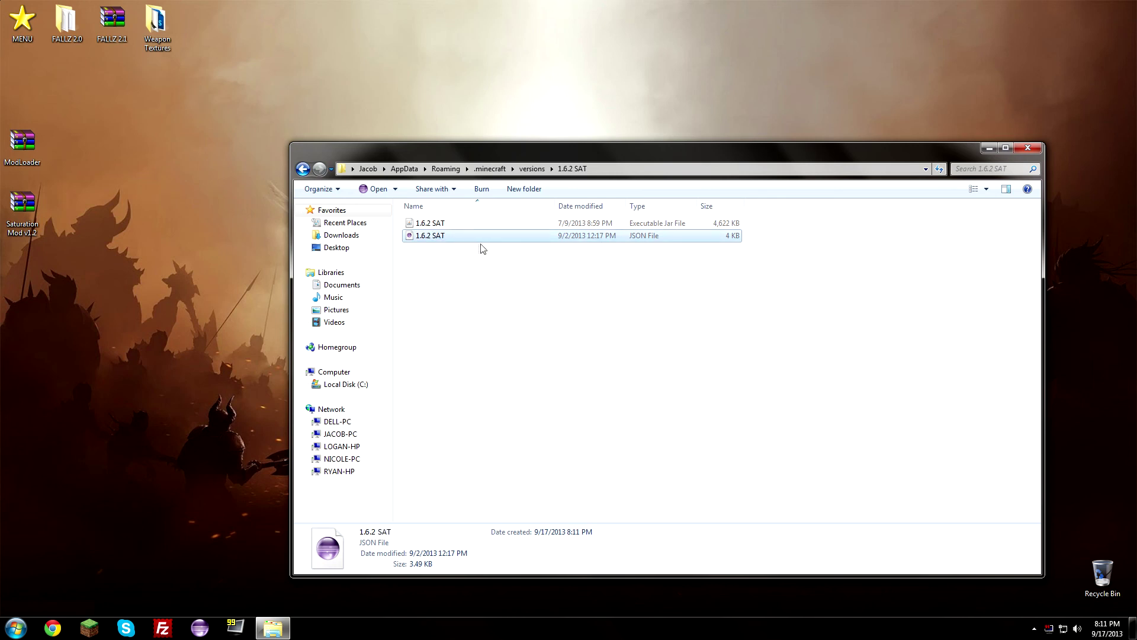
left_click(430, 238)
left_click(445, 283)
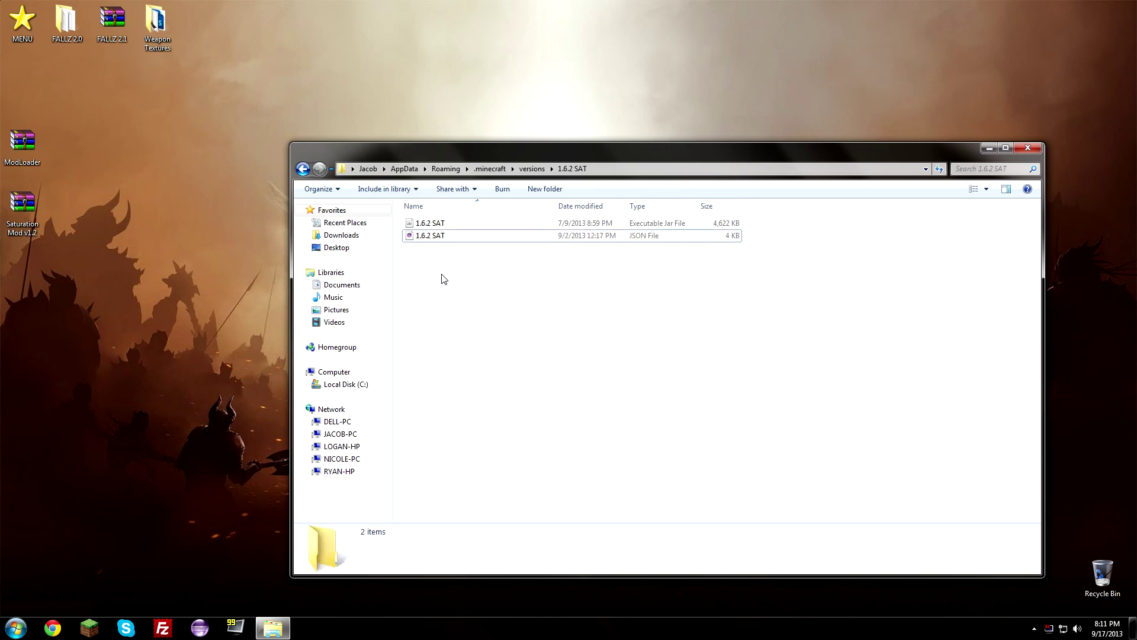
left_click(429, 239)
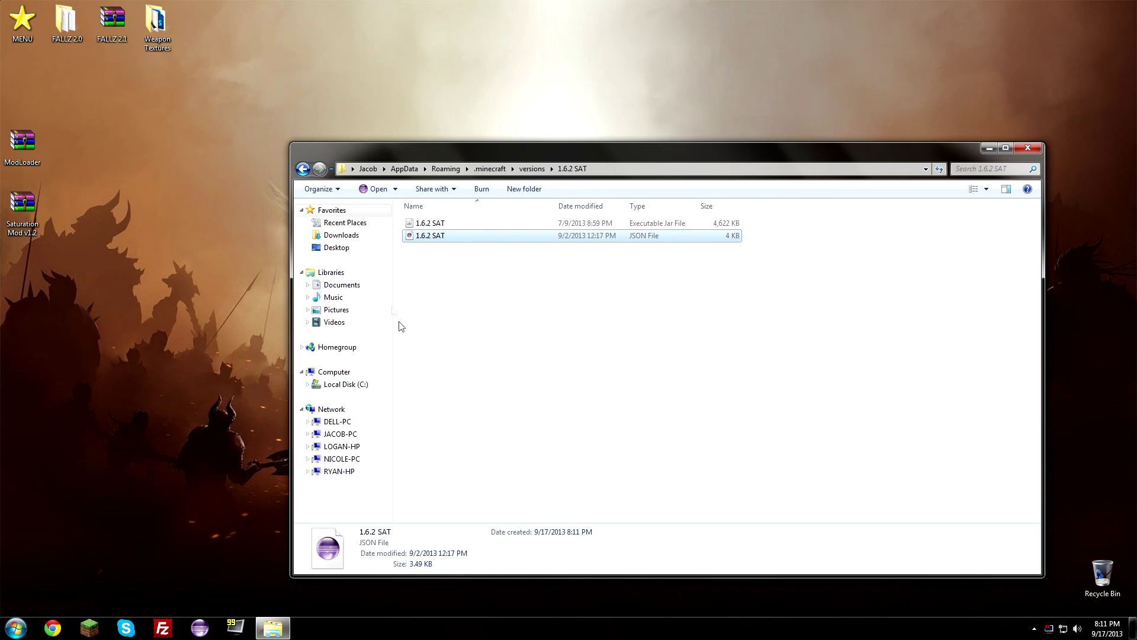
key("super")
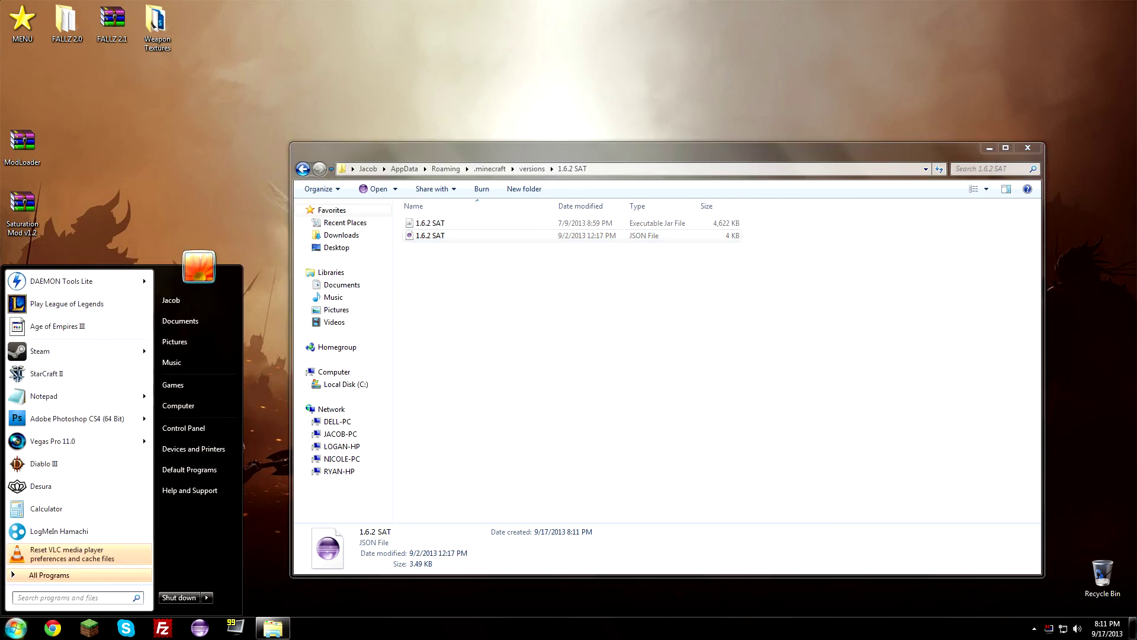
- Launch Notepad beside the folder window and drag 1.6.2 SAT.json into it
type("note")
key("Return")
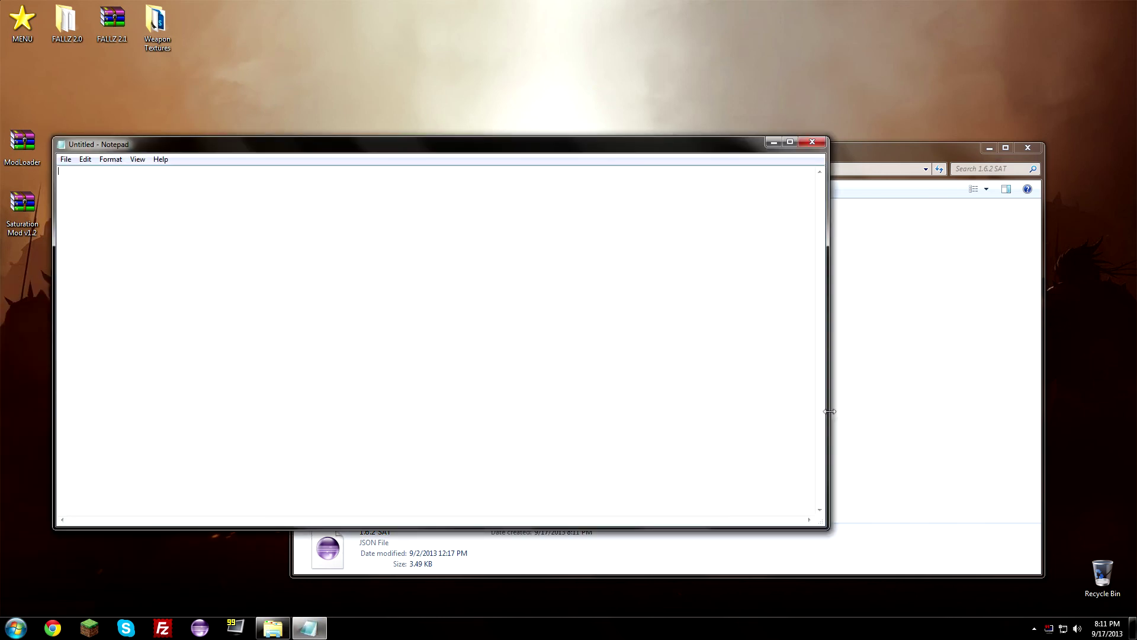
left_click_drag(829, 411, 541, 437)
left_click(583, 156)
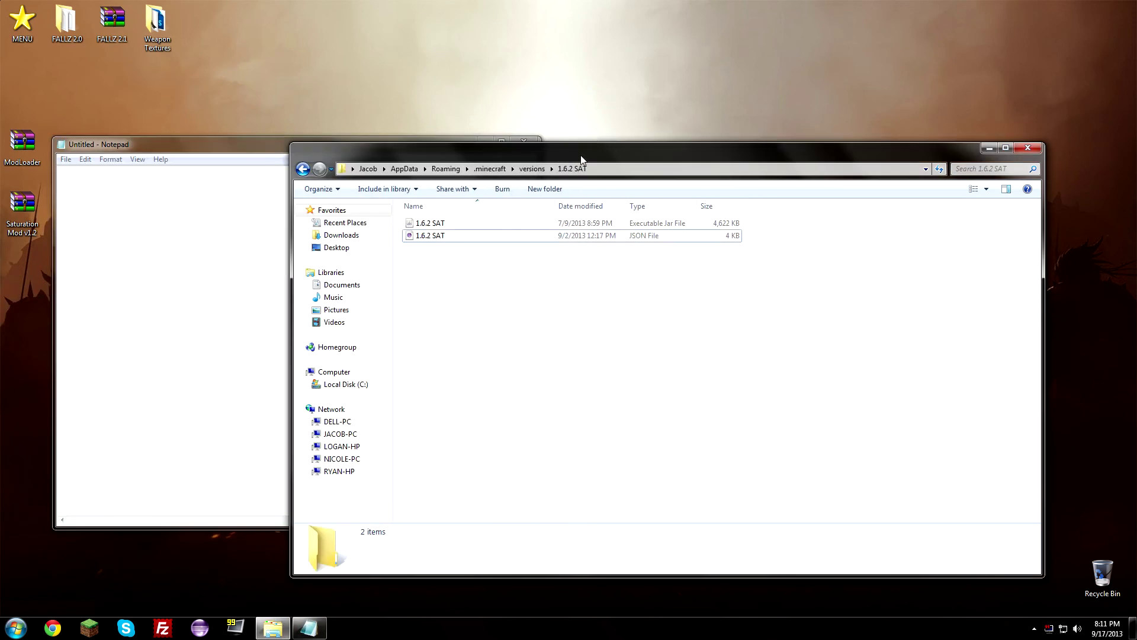
left_click_drag(581, 159, 824, 177)
left_click(672, 254)
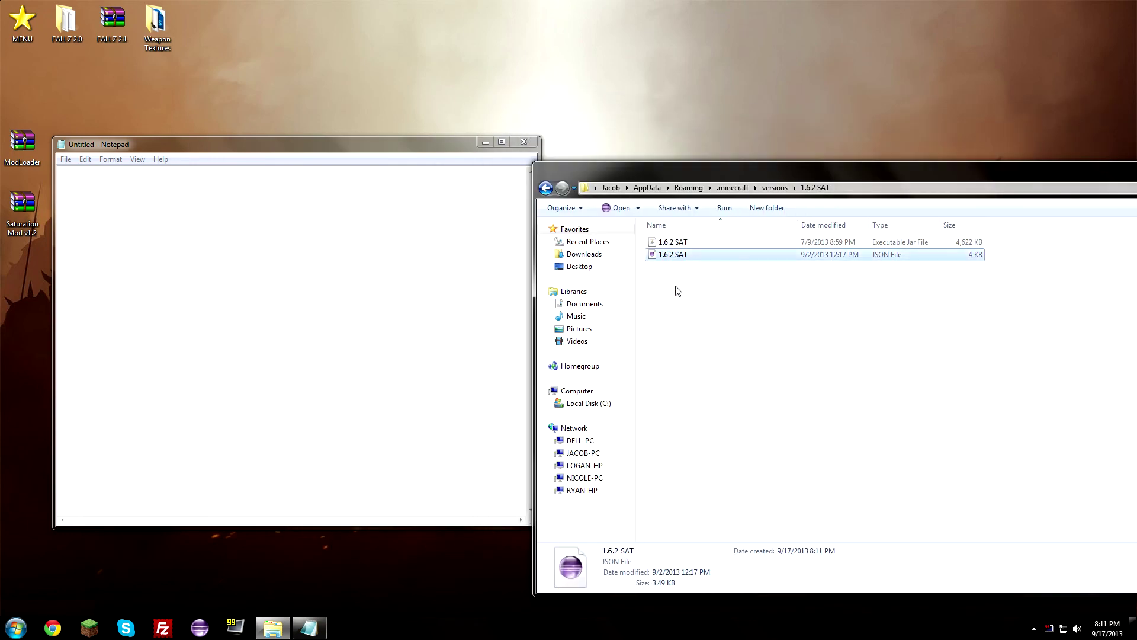
left_click(679, 291)
left_click_drag(680, 259, 256, 268)
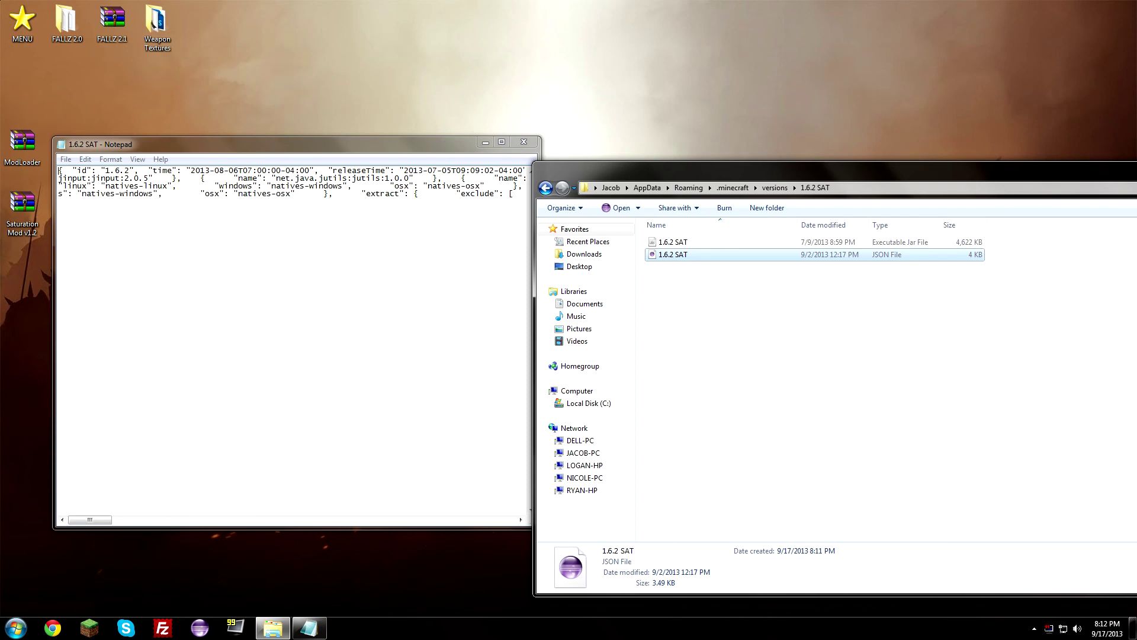
- Append ' SAT' to the id value so it reads '1.6.2 SAT', then save and close Notepad
left_click_drag(77, 171, 120, 171)
left_click(131, 194)
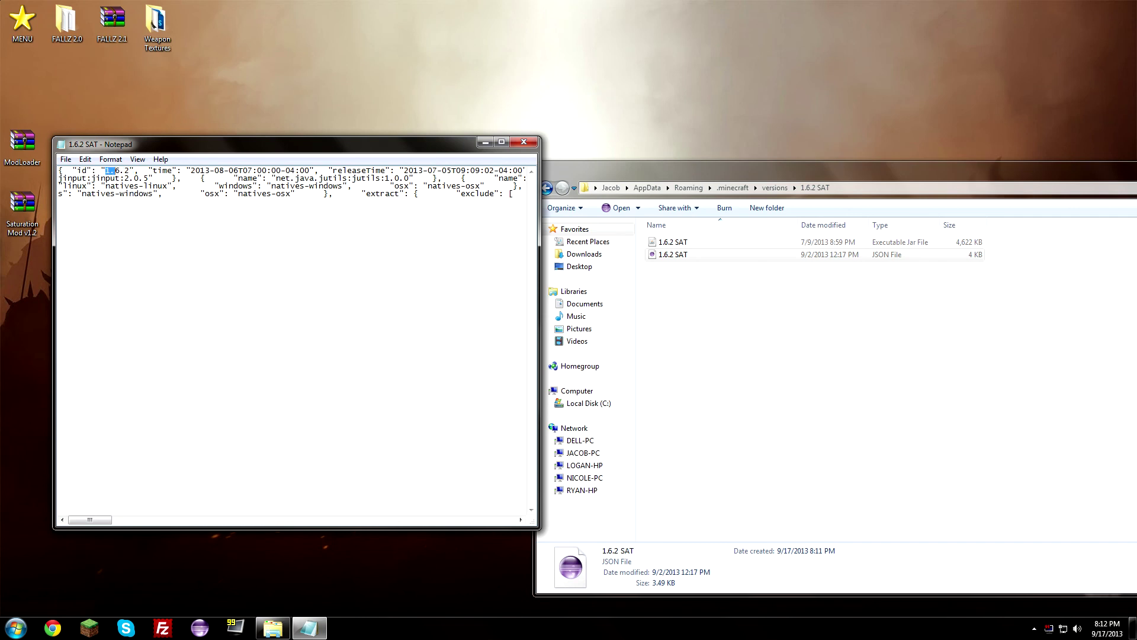
type("SAT")
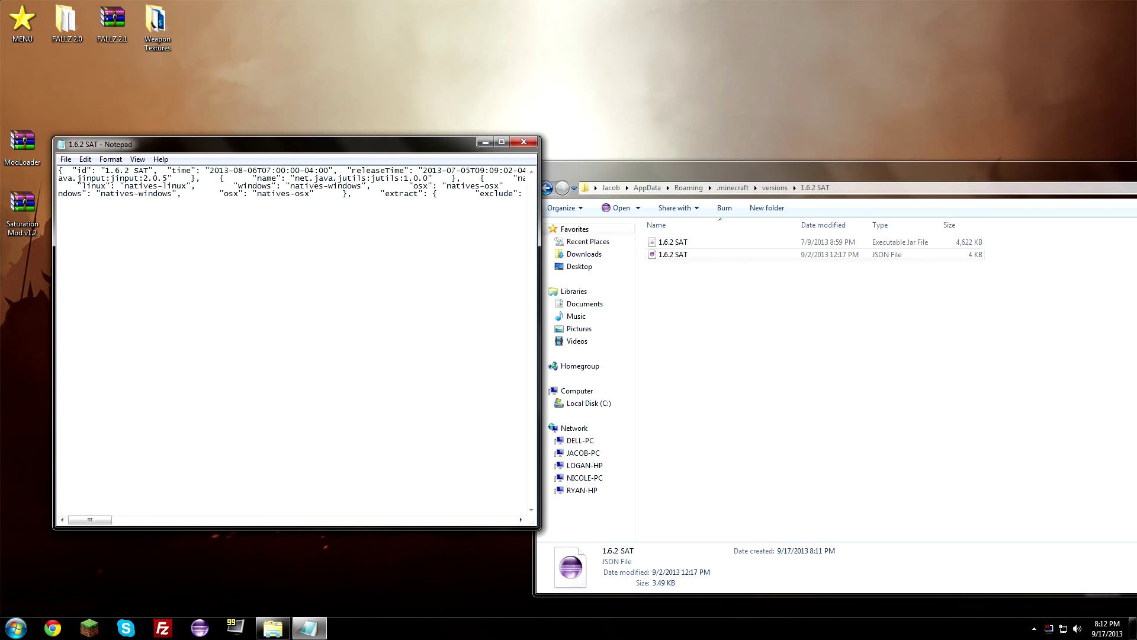
left_click(524, 142)
left_click(542, 328)
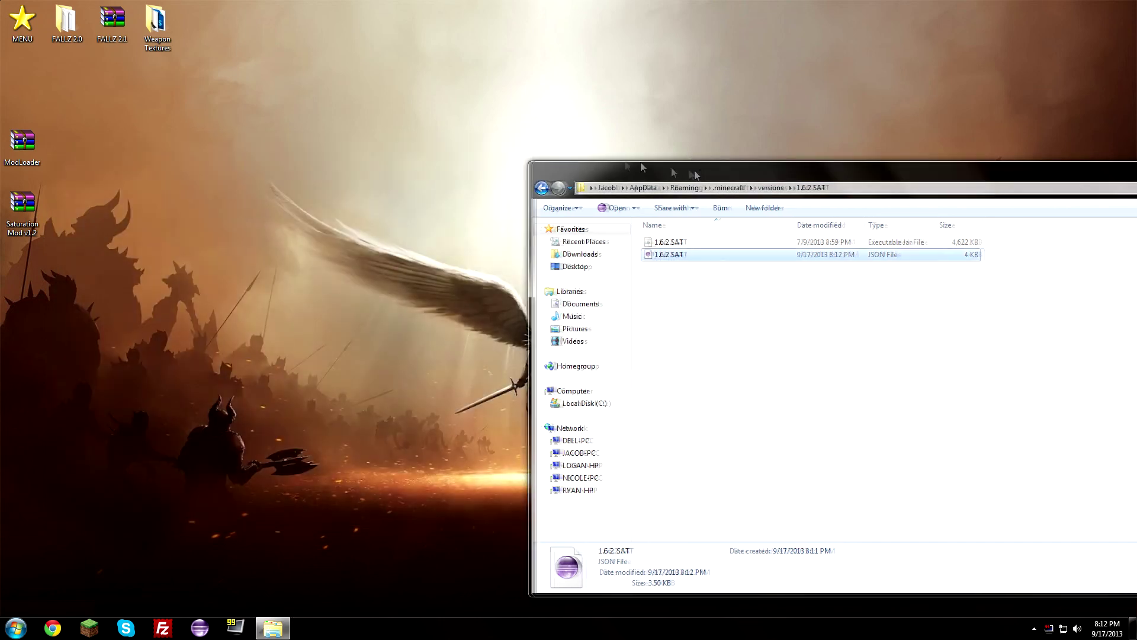
left_click_drag(699, 173, 345, 153)
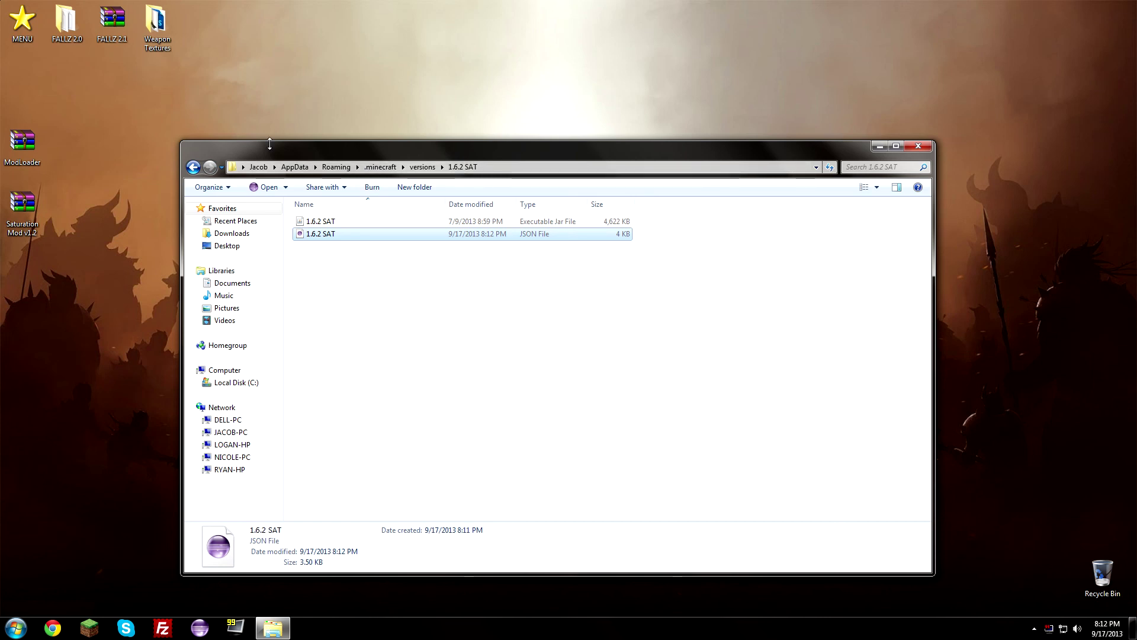
- Open 1.6.2 SAT.jar as an archive in WinRAR
left_click(353, 222)
left_click(364, 318)
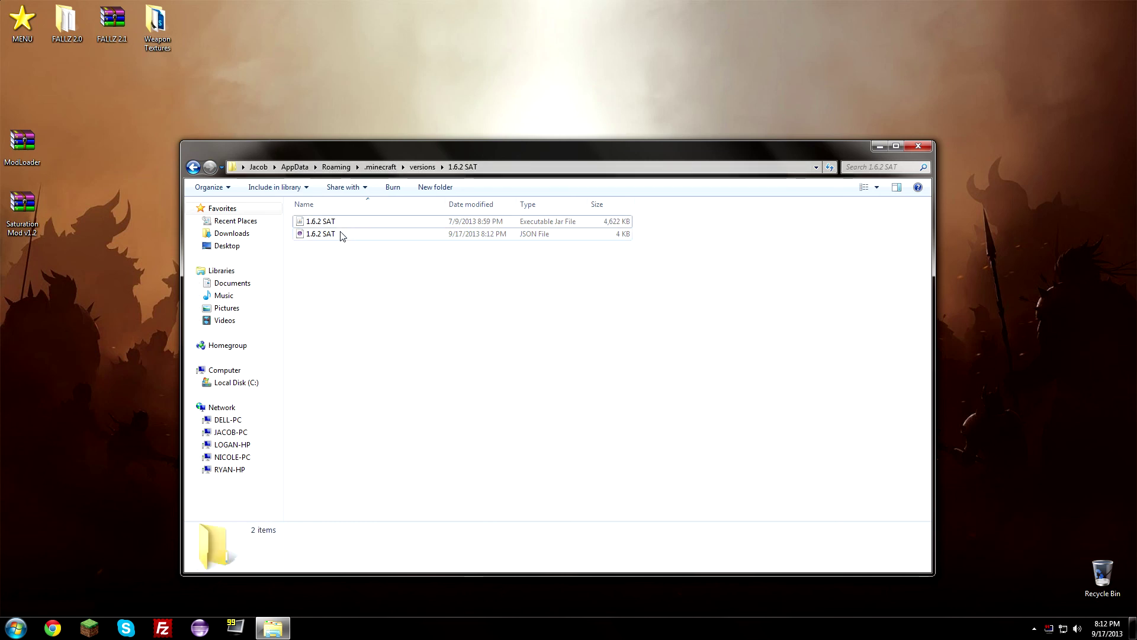
right_click(322, 223)
mouse_move(358, 260)
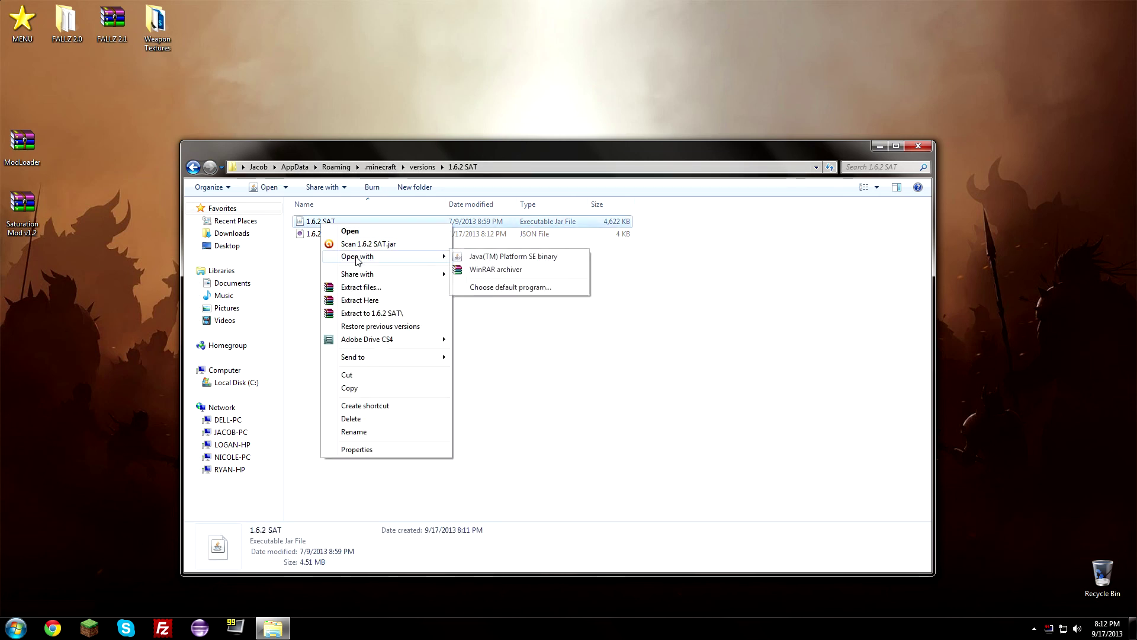
left_click(506, 270)
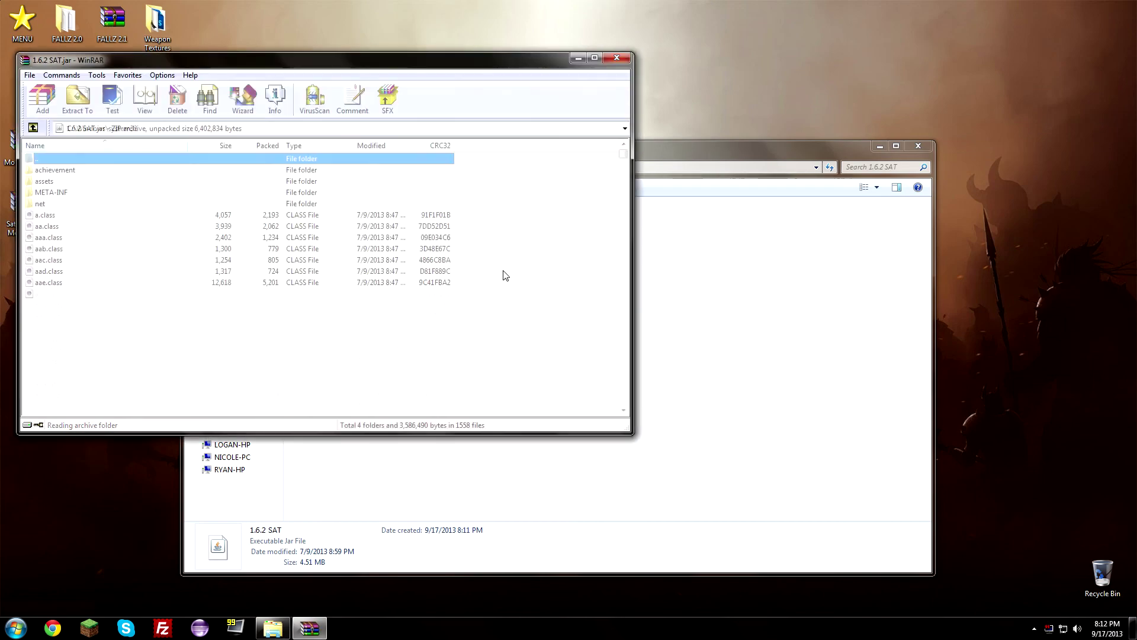
left_click_drag(190, 65, 574, 145)
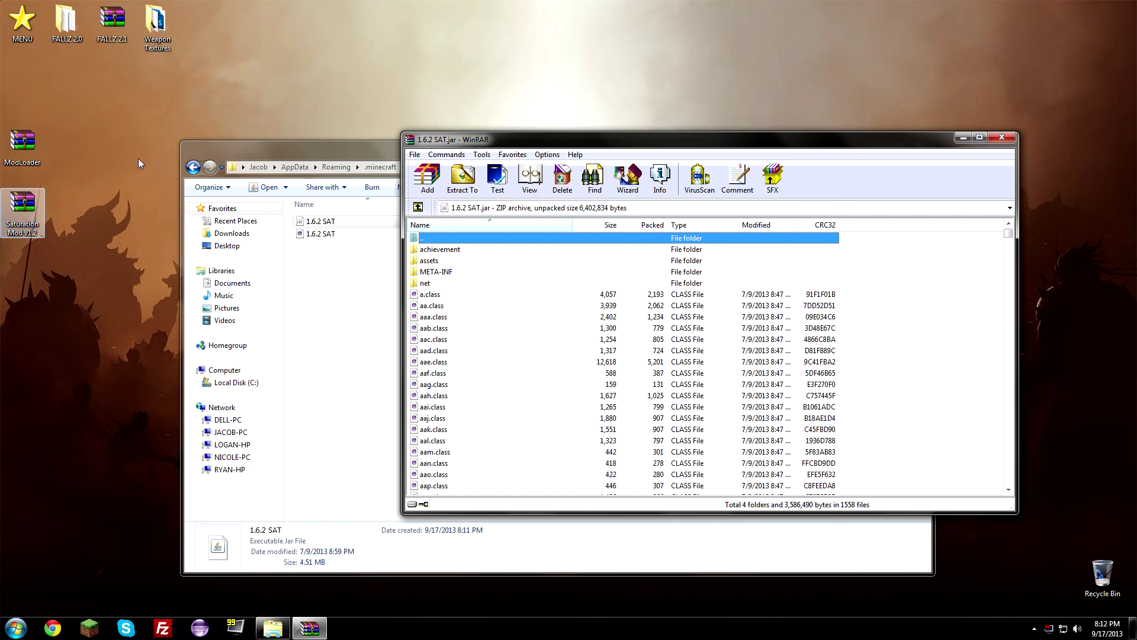
- Delete the META-INF folder from 1.6.2 SAT.jar
right_click(471, 276)
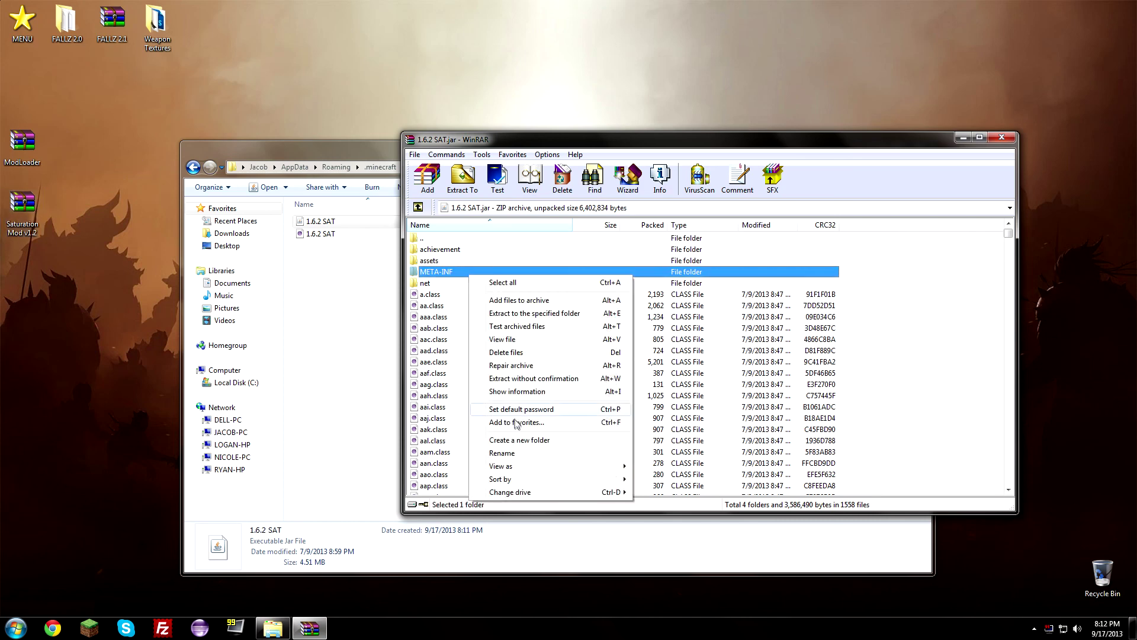
left_click(516, 352)
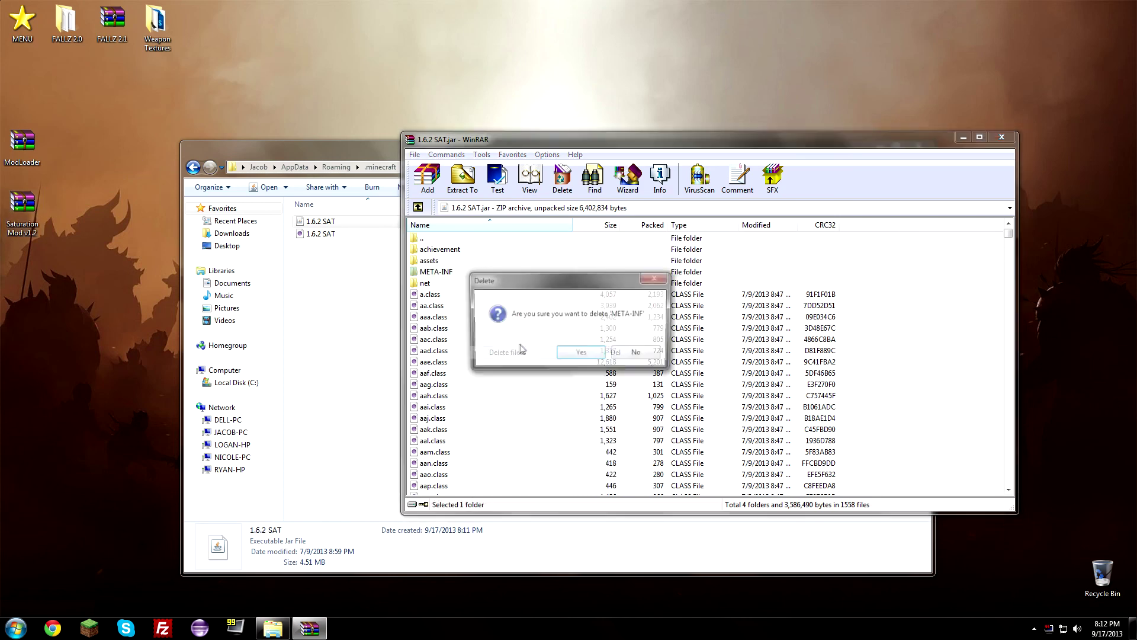
left_click(581, 352)
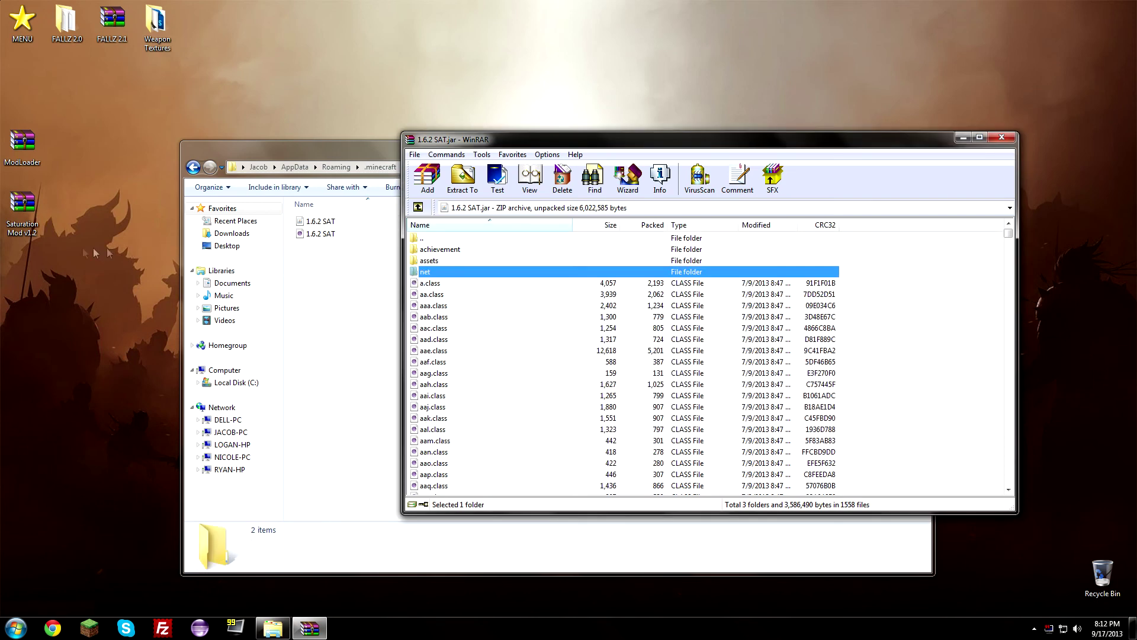
left_click(47, 155)
- Copy all 26 ModLoader.zip class files into 1.6.2 SAT.jar, bringing it to 1565 files
double_click(27, 148)
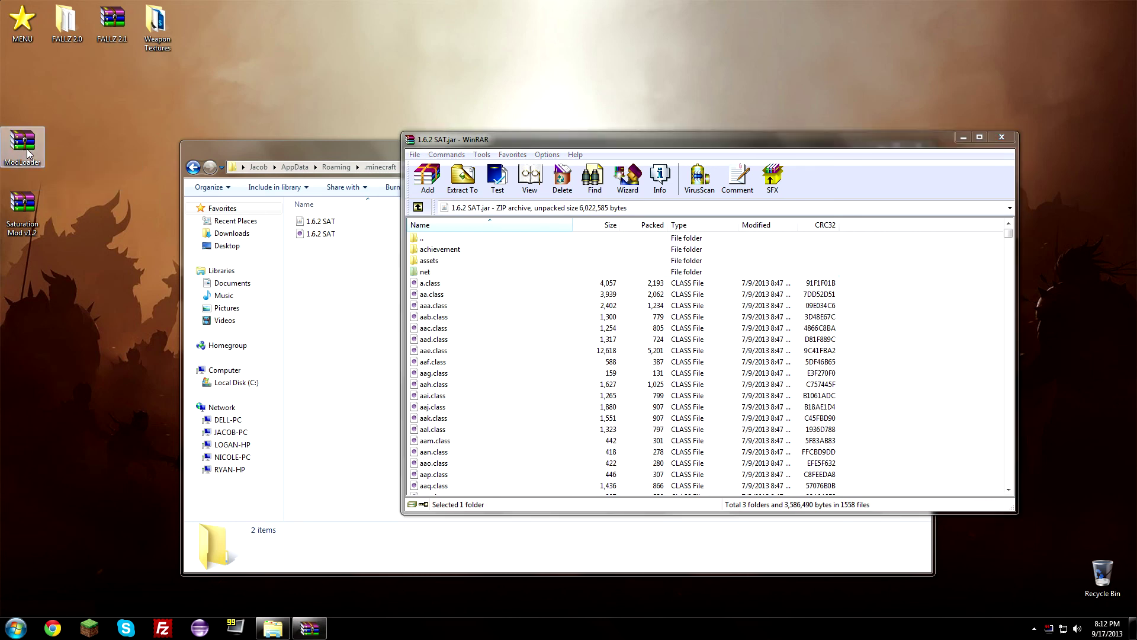
right_click(124, 191)
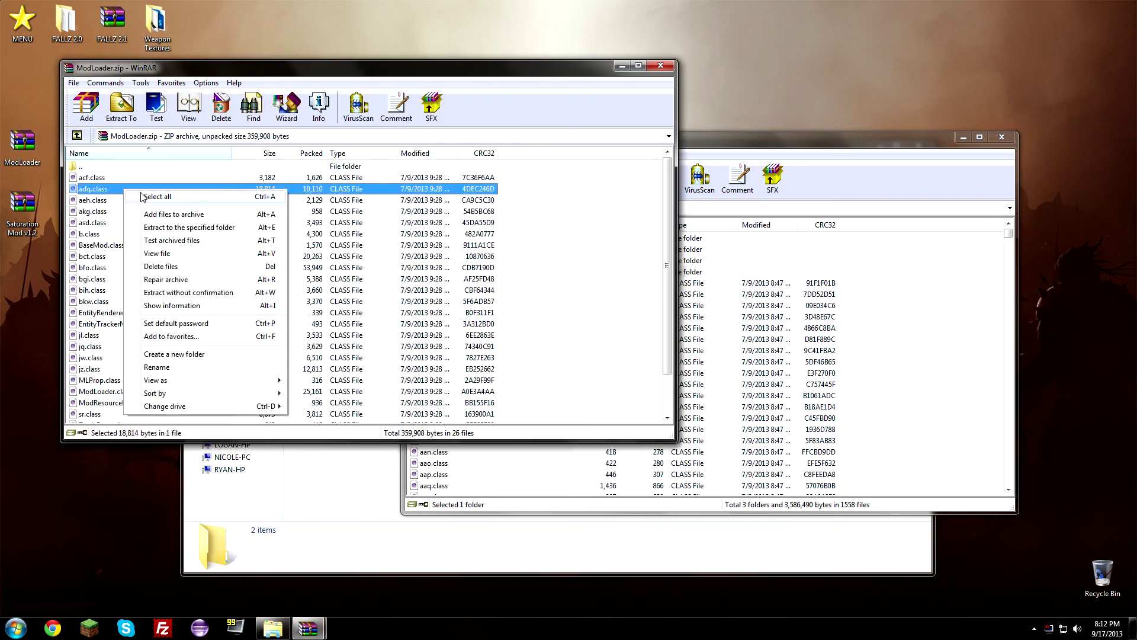
left_click(142, 196)
left_click_drag(109, 199, 911, 380)
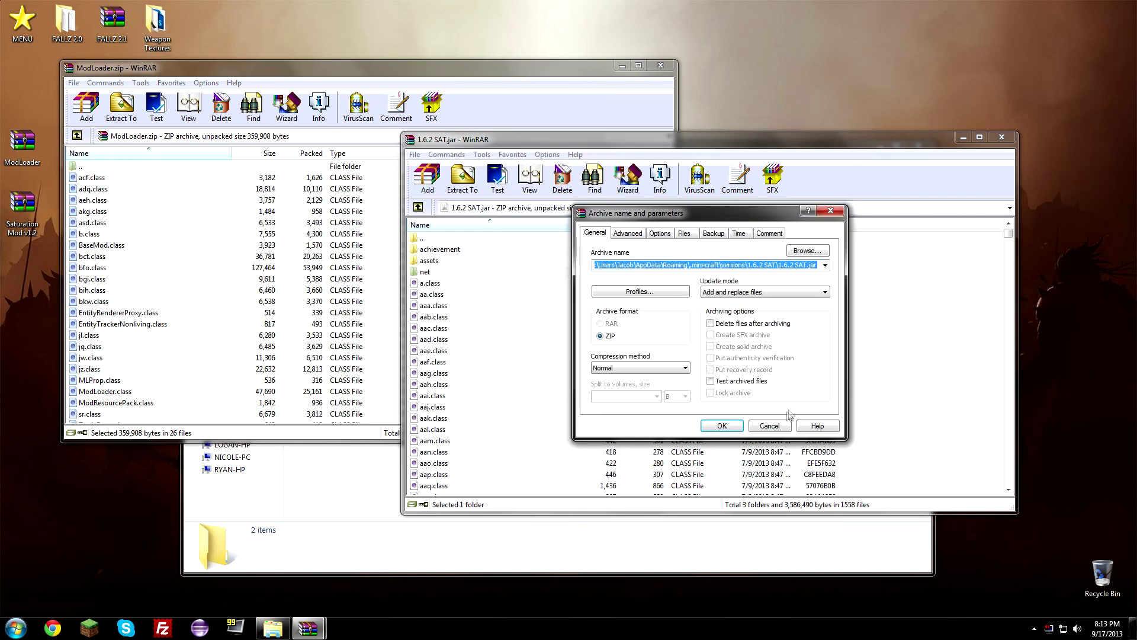
left_click(730, 432)
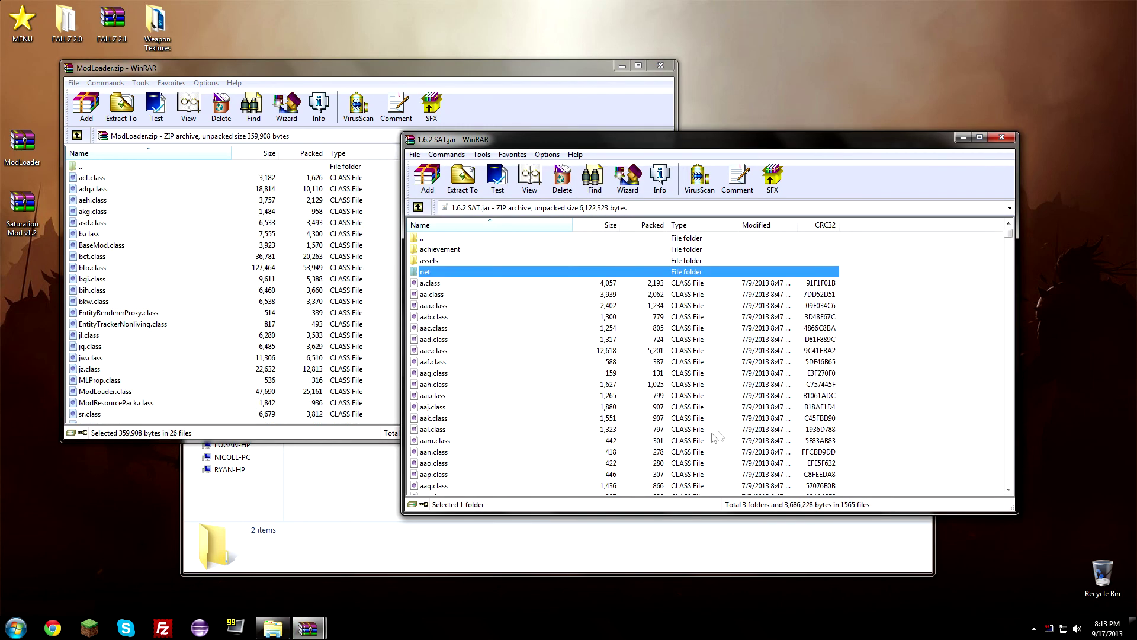
- Close the ModLoader.zip archive and open the Saturation Mod v1.2 archive
left_click(561, 66)
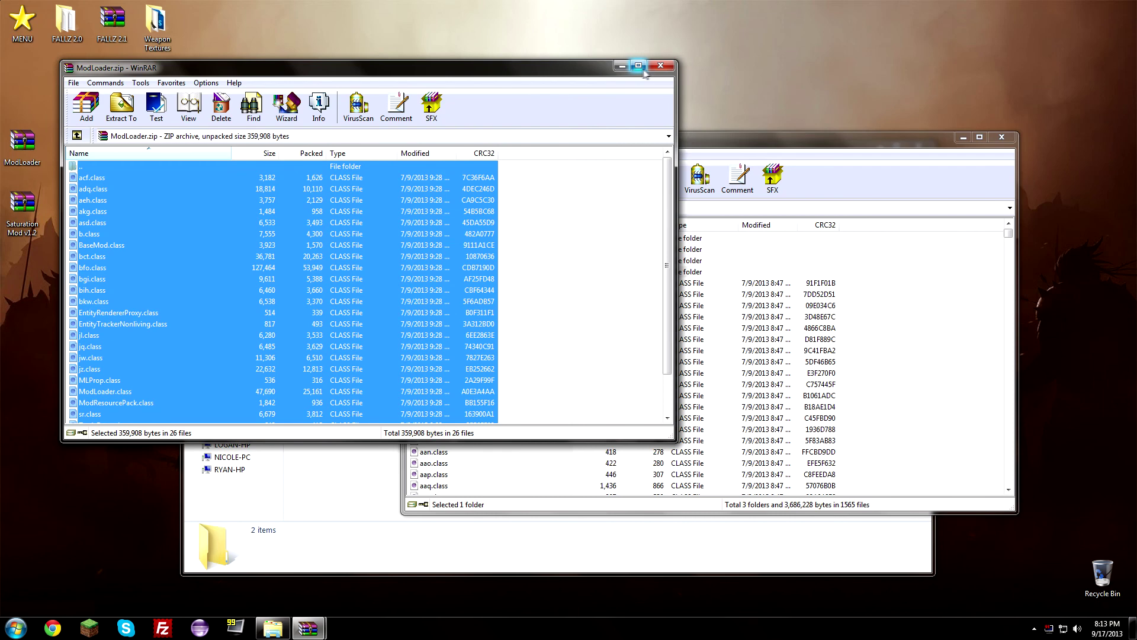
left_click(654, 67)
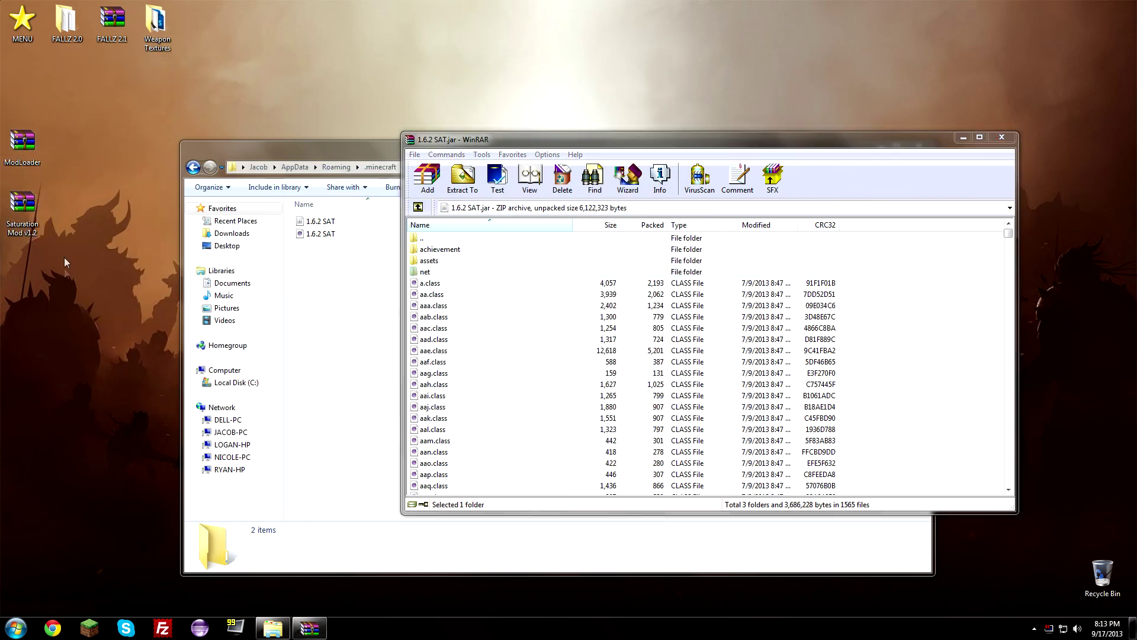
left_click_drag(73, 206, 2, 320)
double_click(22, 204)
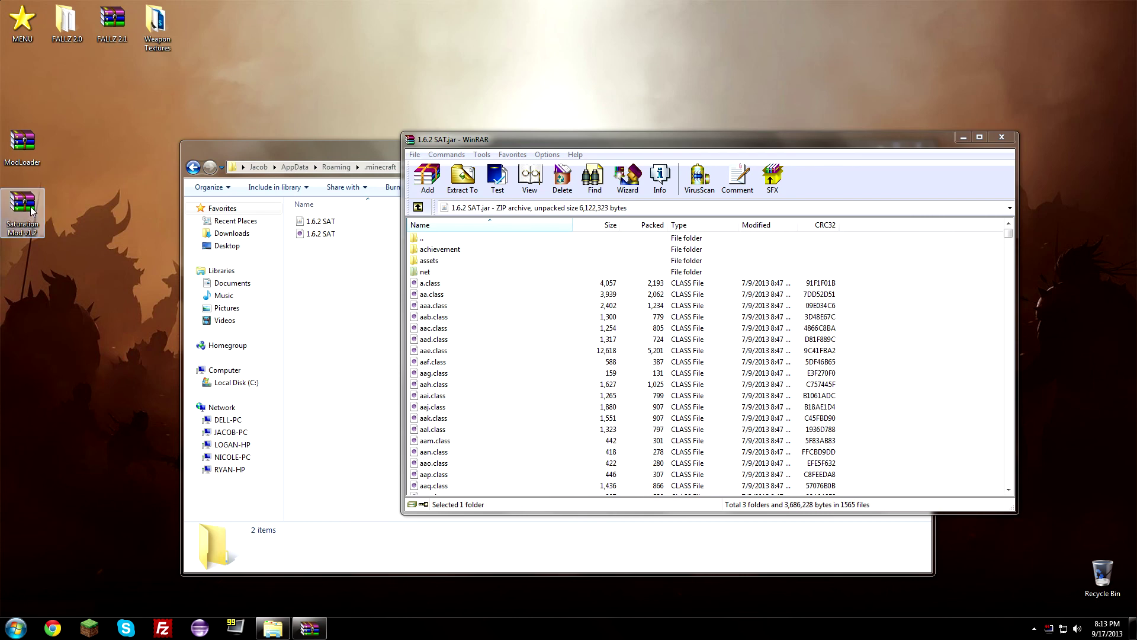
- Add all Saturation Mod v1.2 files into 1.6.2 SAT.jar, then close both archives
right_click(124, 225)
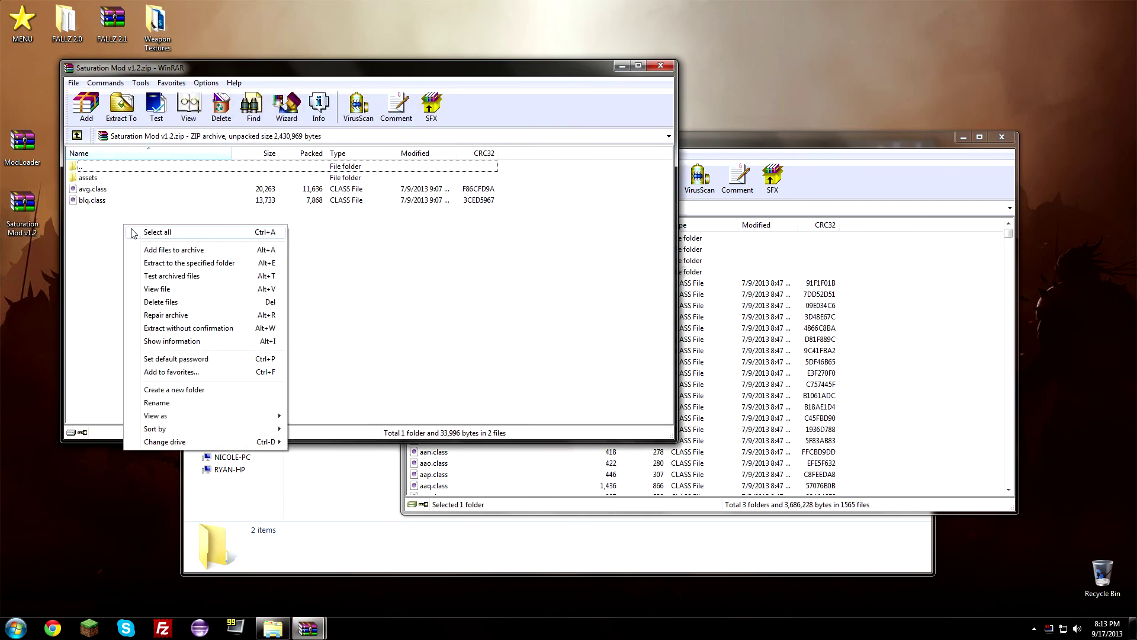
left_click(139, 232)
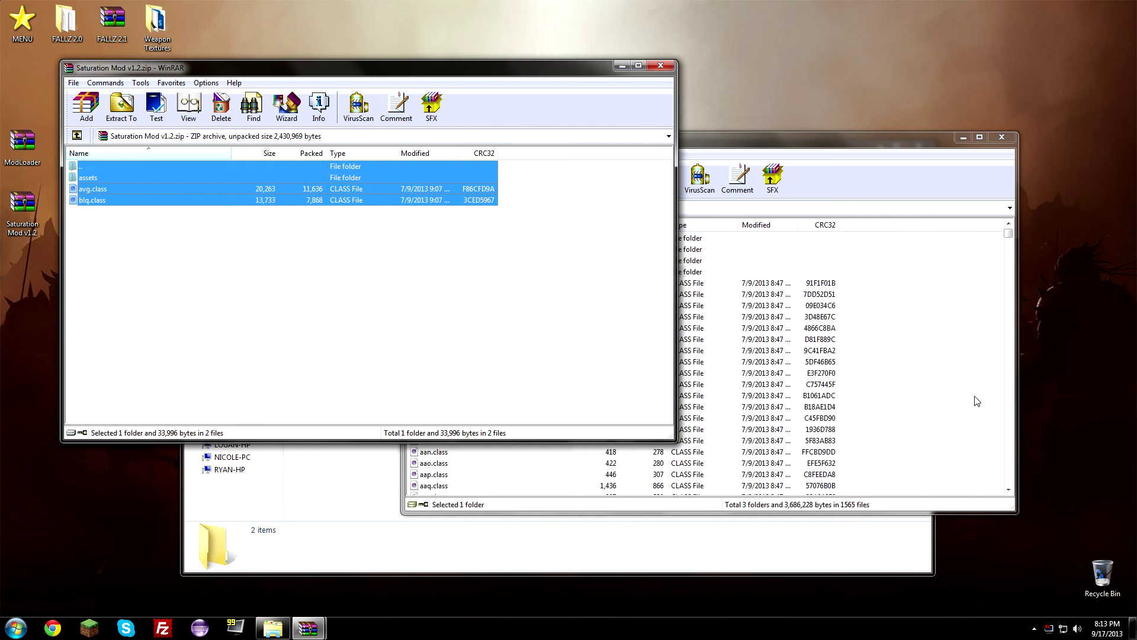
left_click_drag(977, 401, 976, 399)
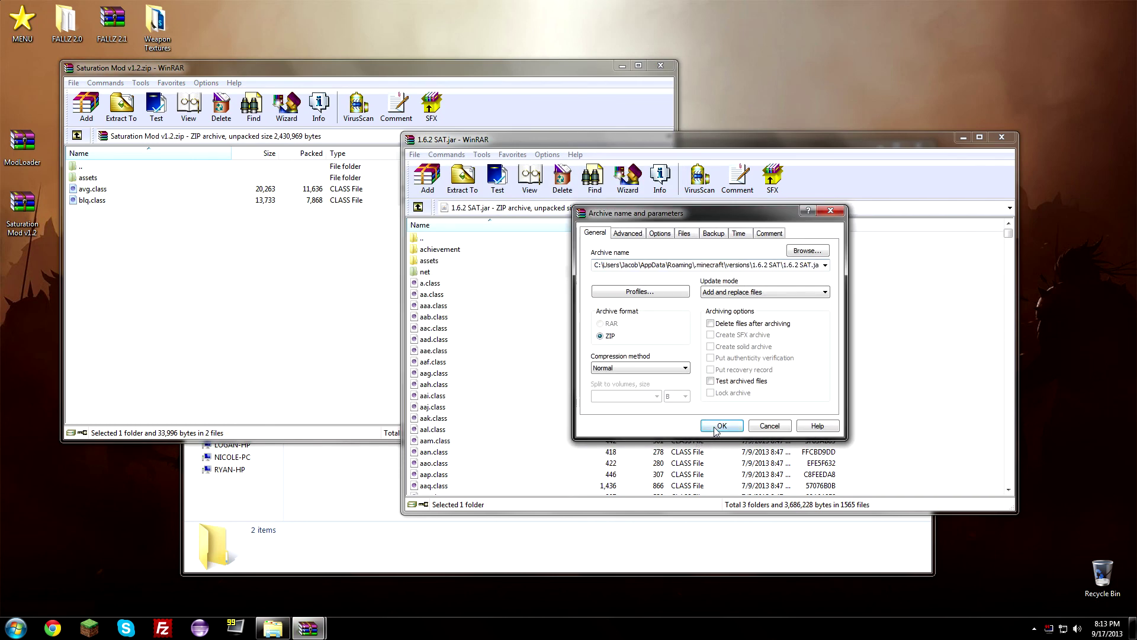
left_click(714, 426)
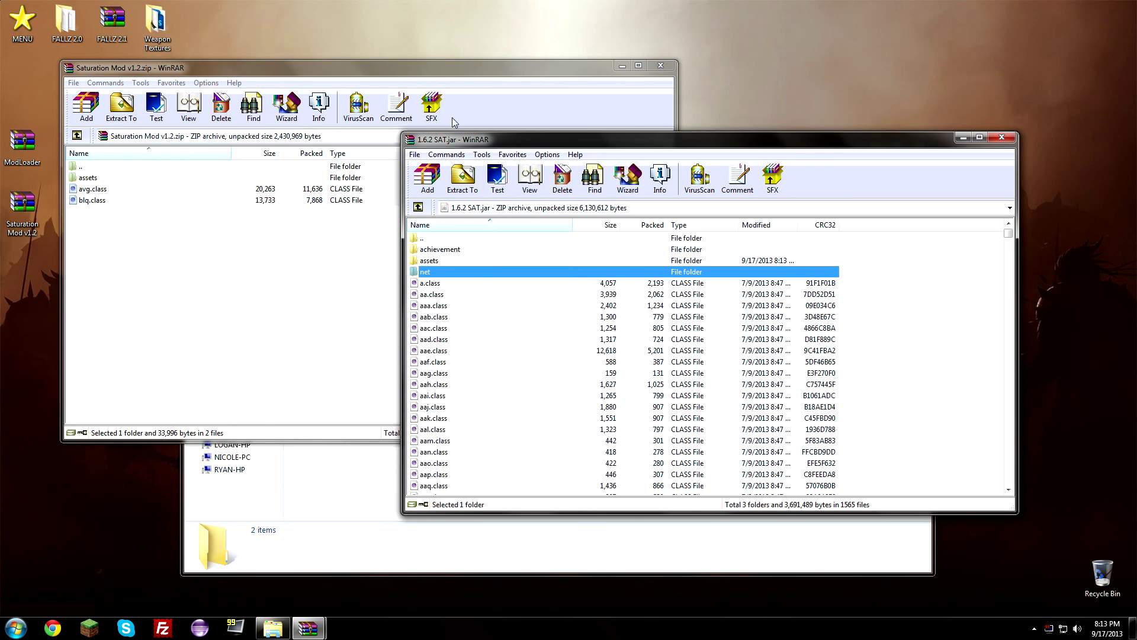
left_click(661, 66)
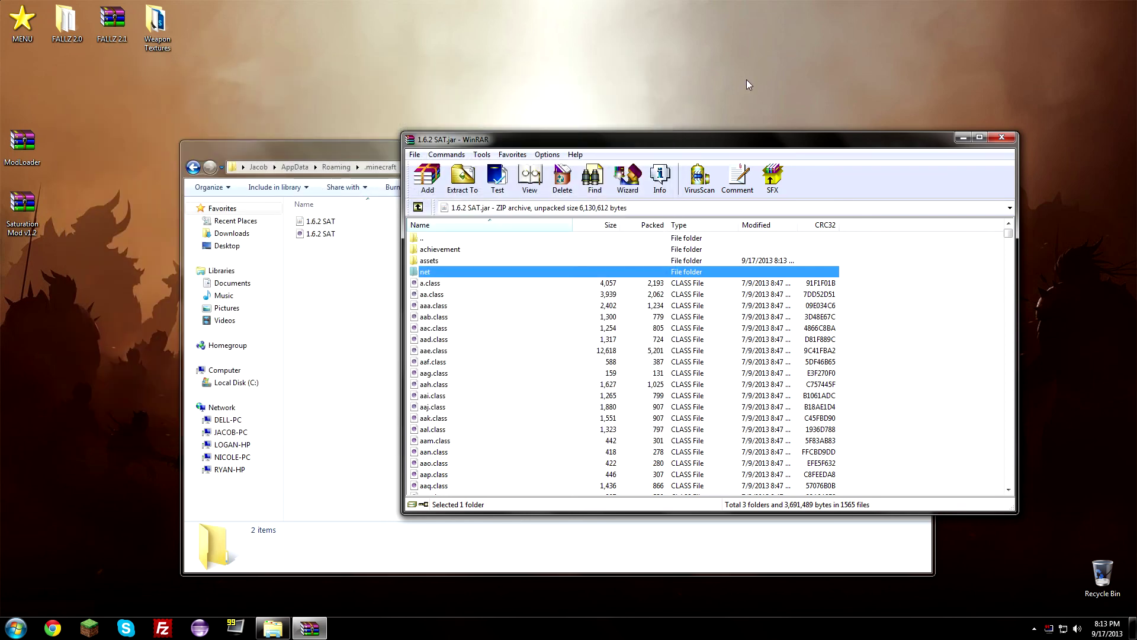
left_click(1012, 141)
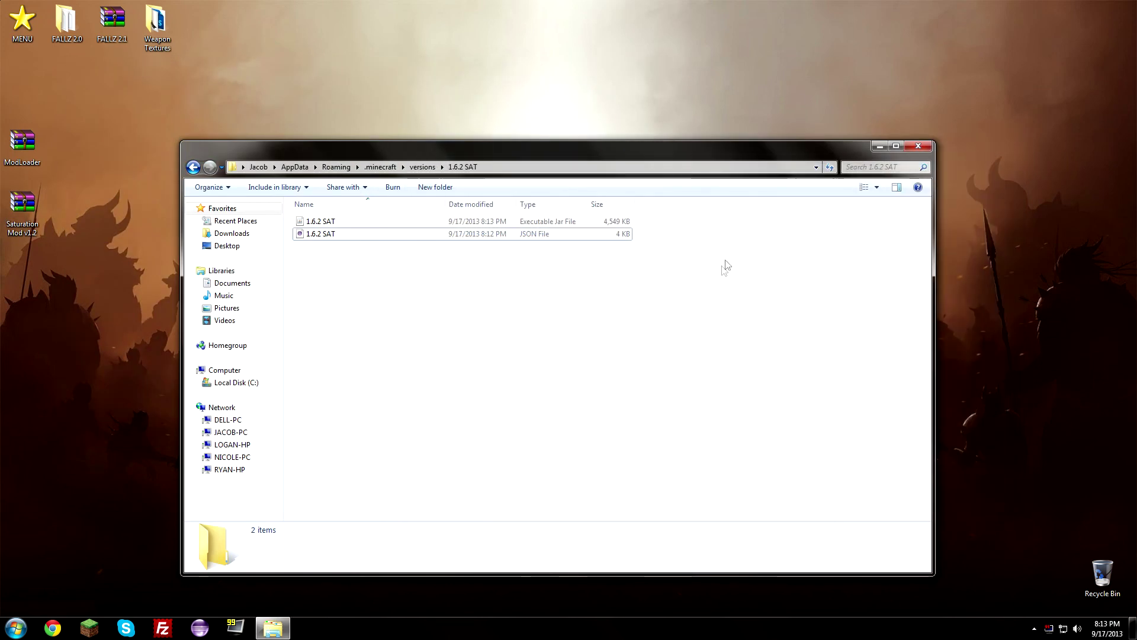
- Close the version folder and start the Minecraft launcher
left_click(918, 146)
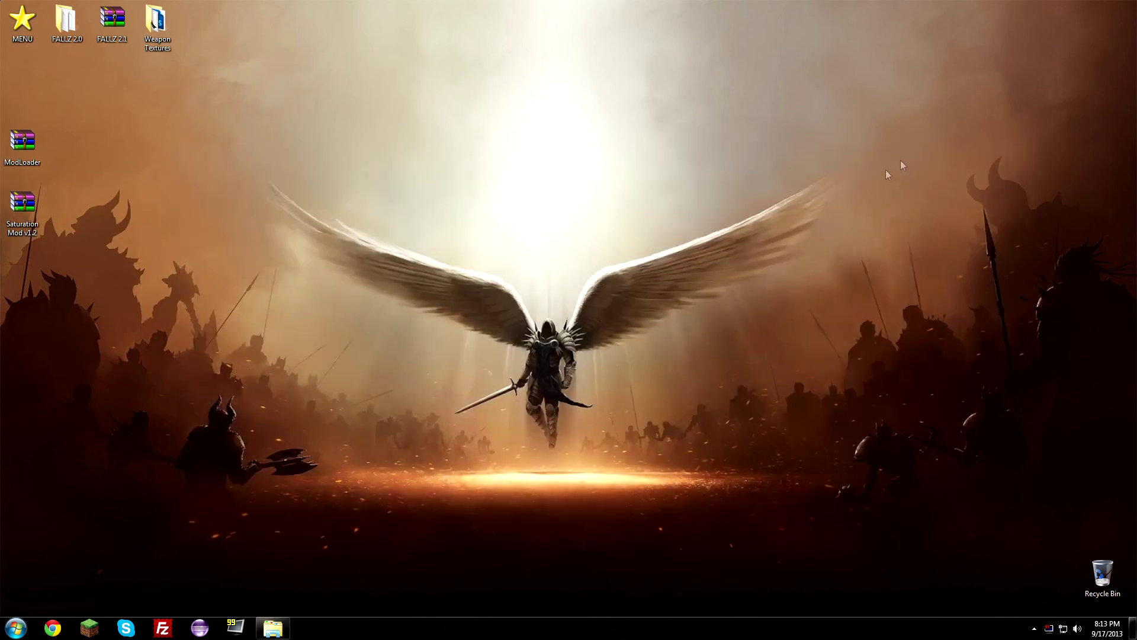
left_click(87, 629)
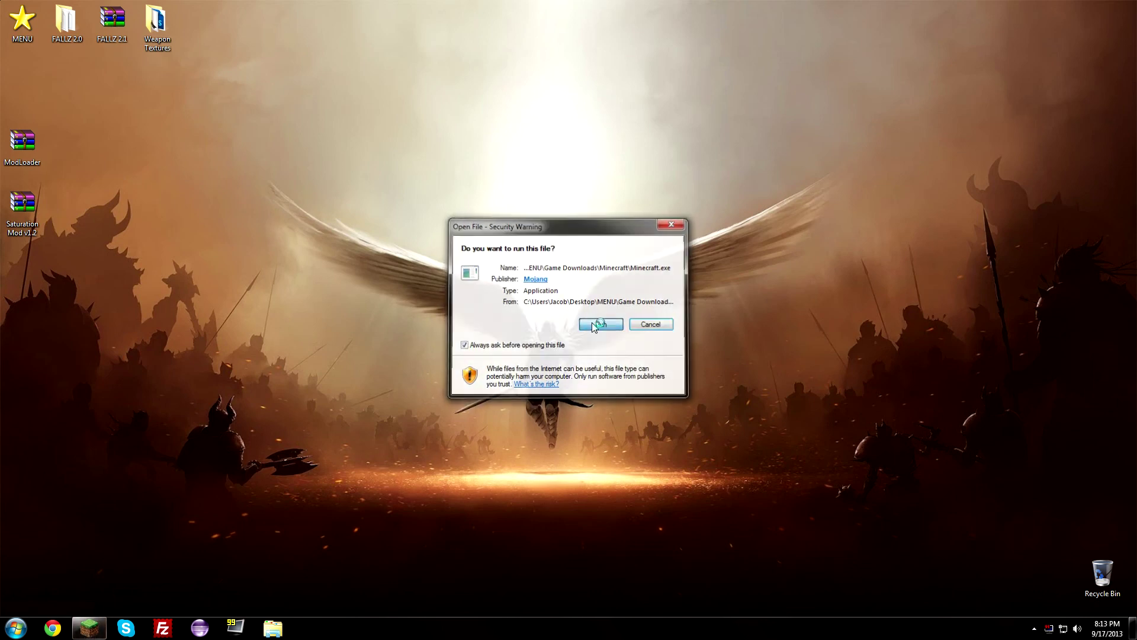
left_click(594, 326)
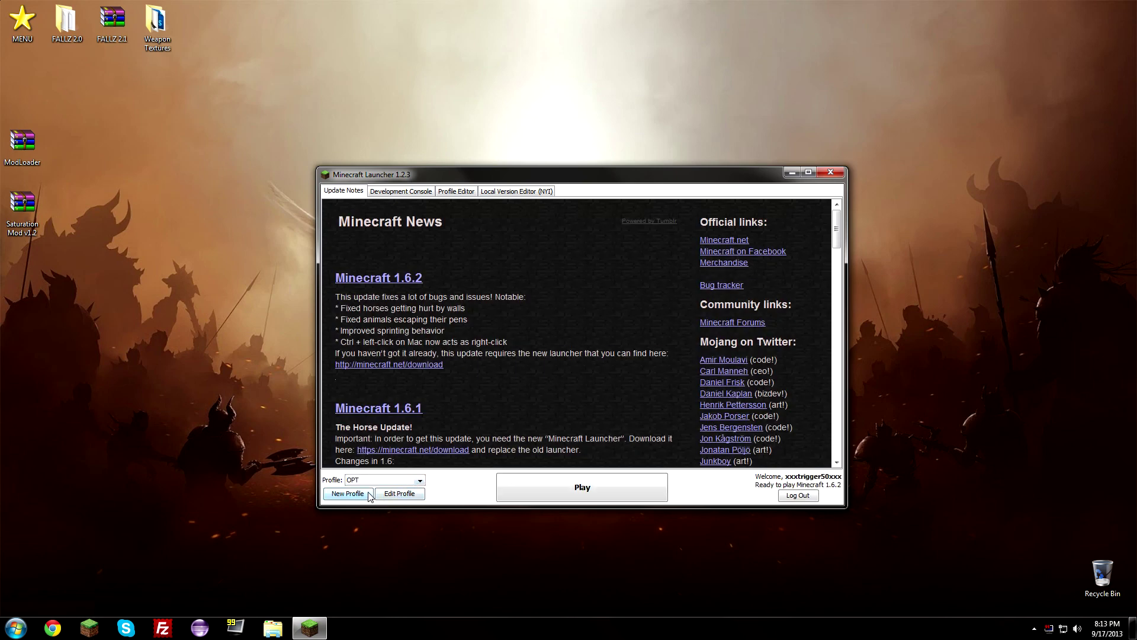
- Save a new profile named SAT using release 1.6.2 SAT with -Xmx4G JVM arguments
left_click(348, 494)
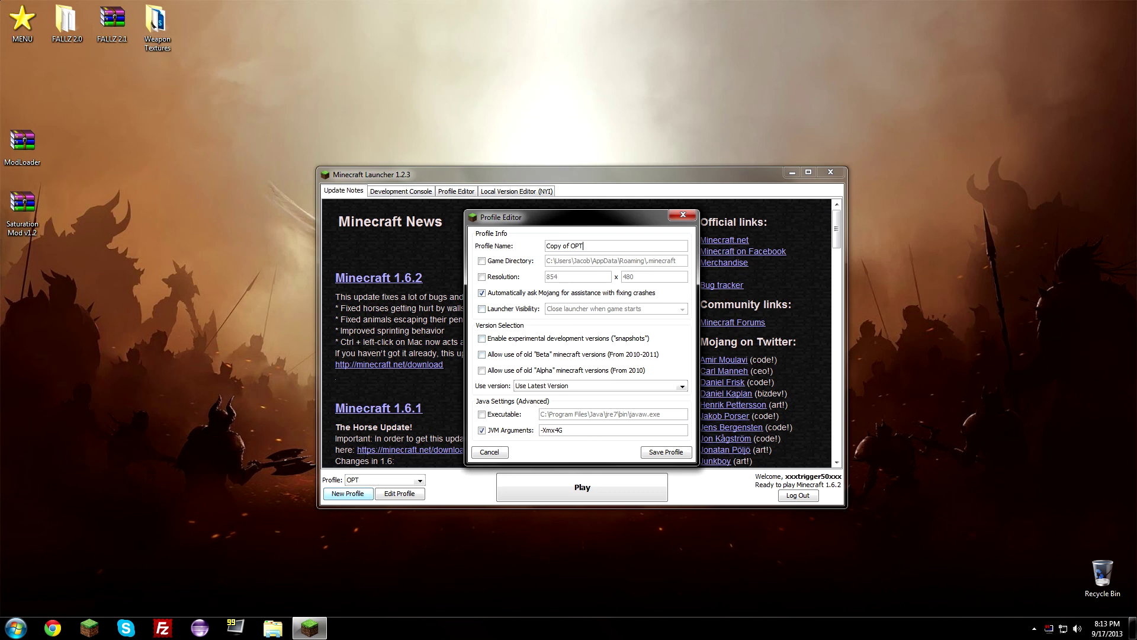
left_click_drag(584, 245, 540, 244)
type("SAT")
left_click(552, 387)
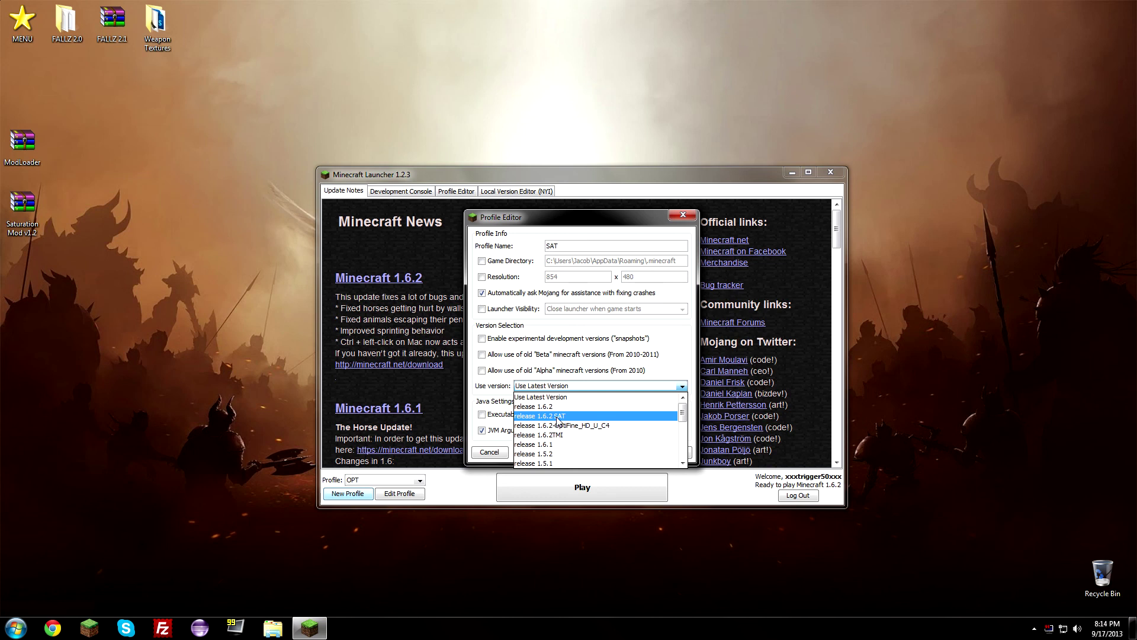
left_click(557, 417)
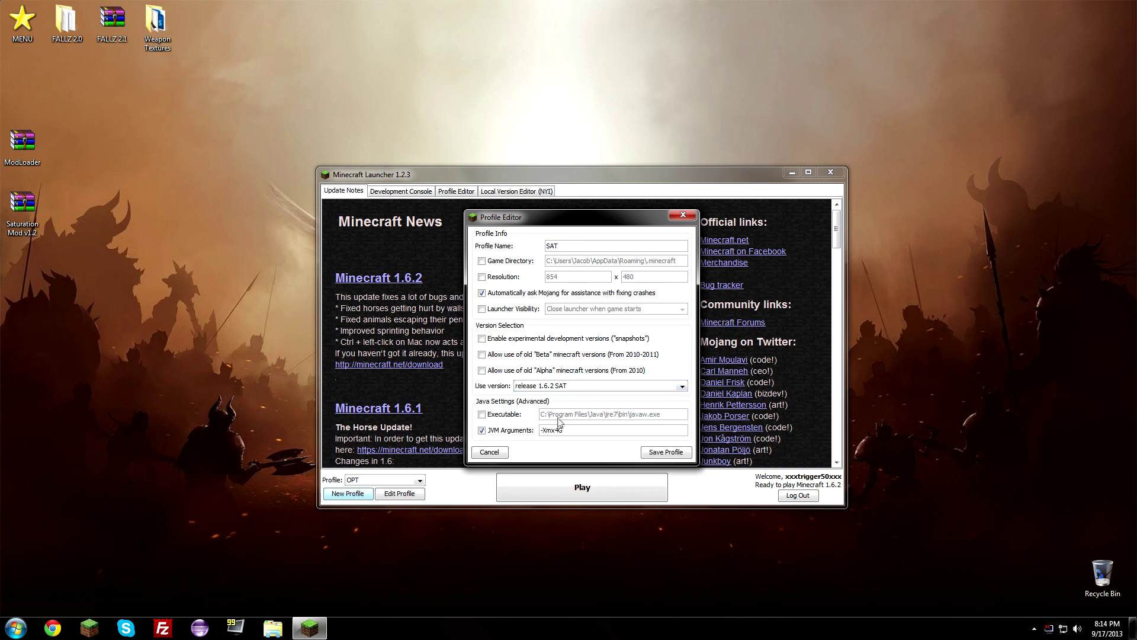
left_click(522, 435)
left_click(521, 434)
left_click(559, 430)
left_click(488, 434)
left_click(488, 434)
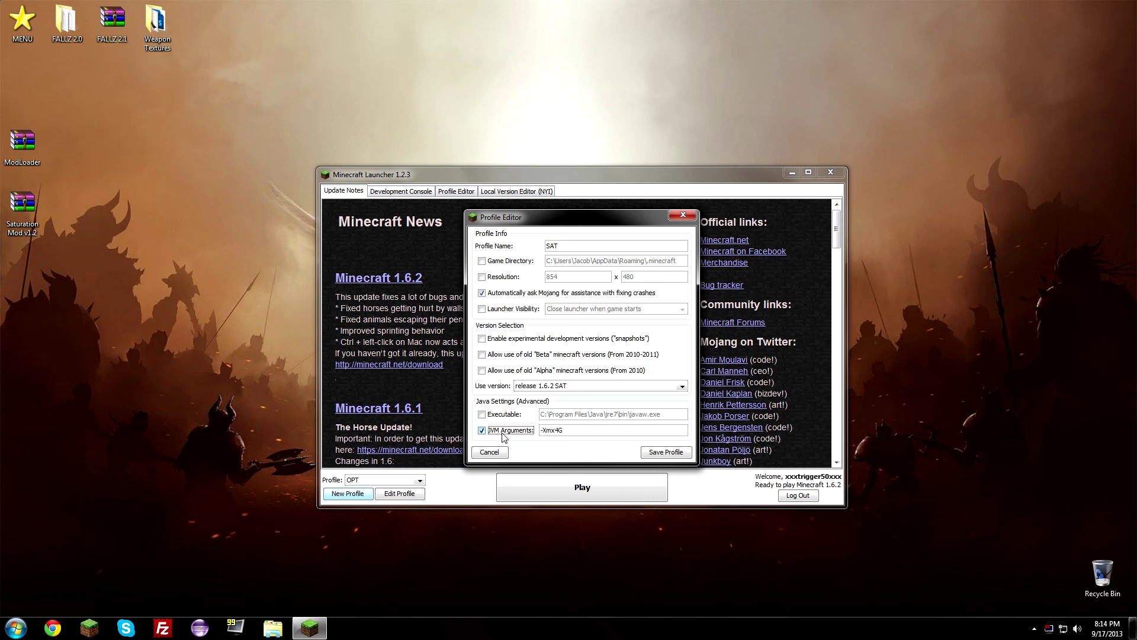
left_click(655, 455)
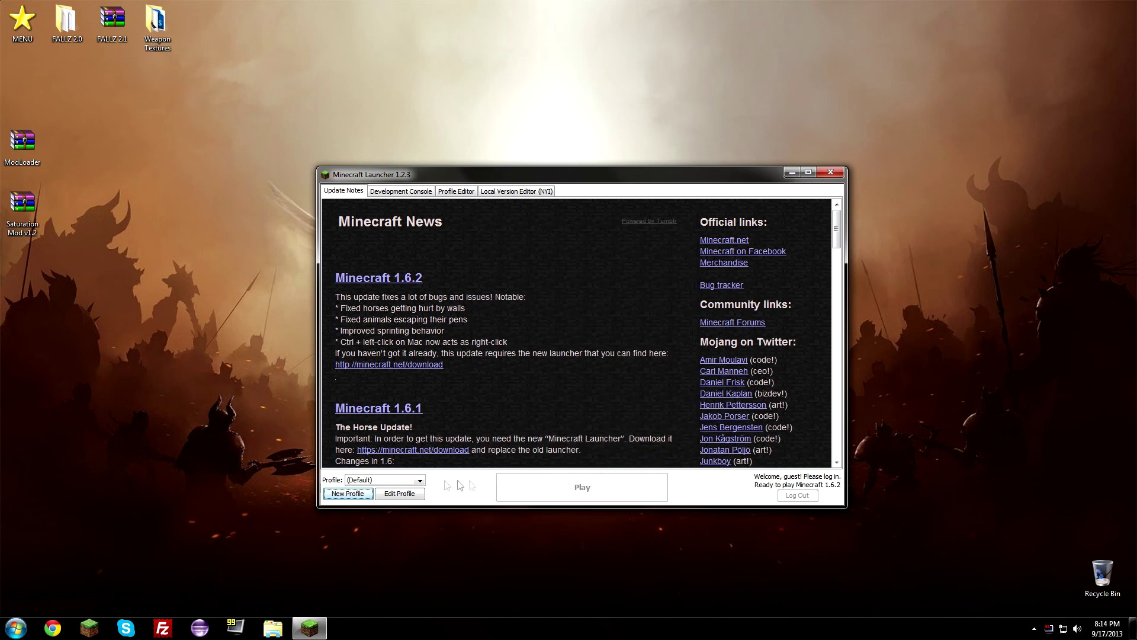
- Select the SAT profile and play Minecraft 1.6.2 to reach its title menu
left_click(362, 481)
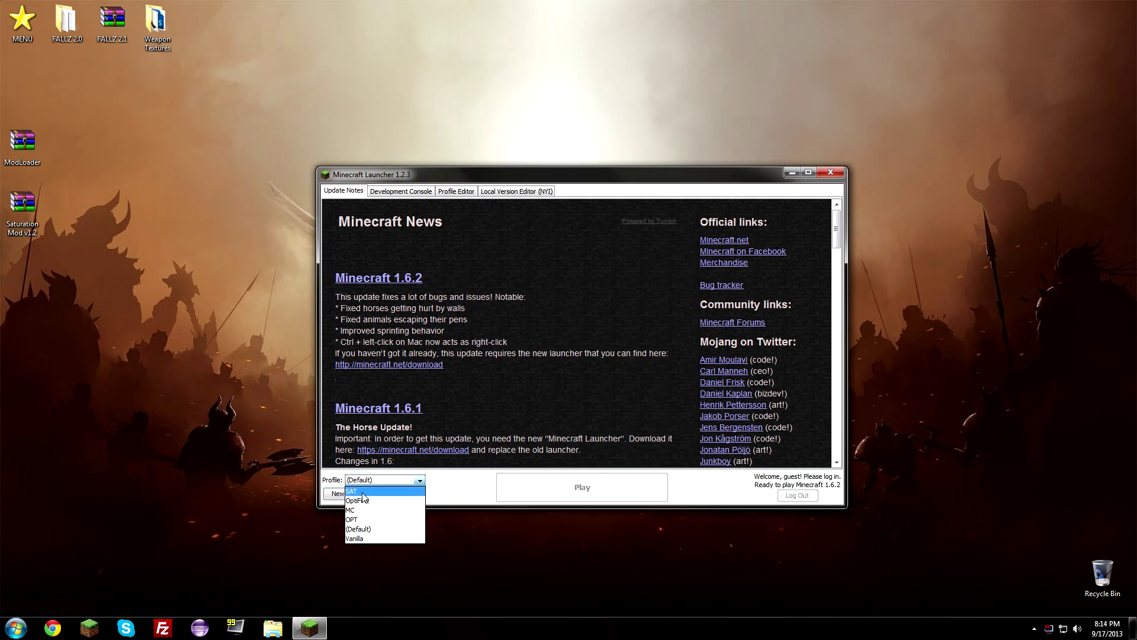
left_click(355, 491)
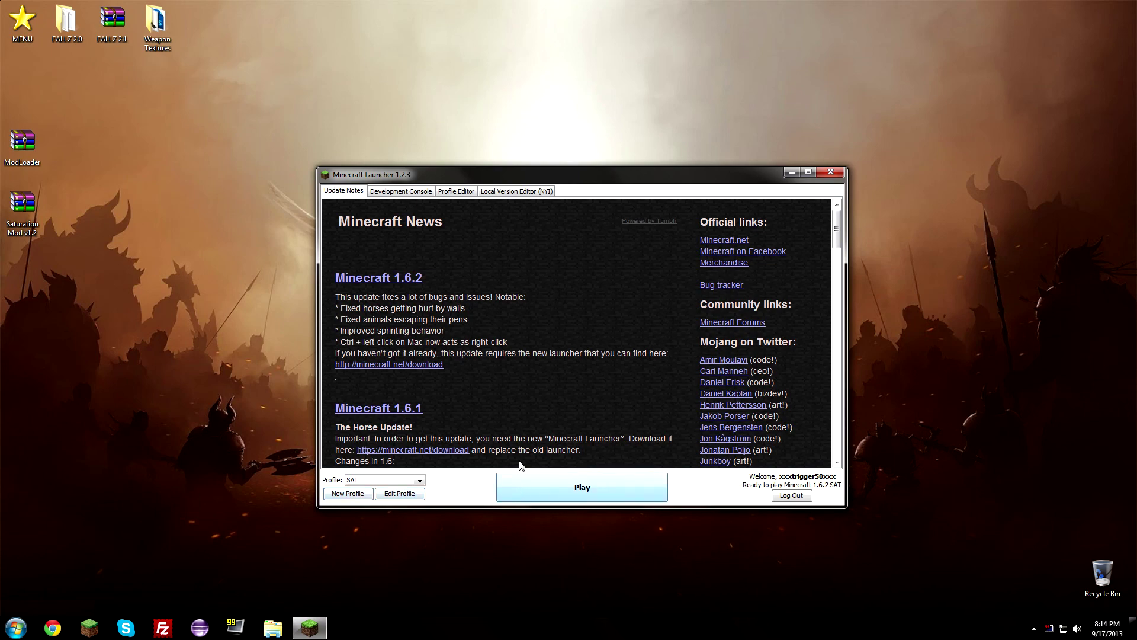
left_click(597, 487)
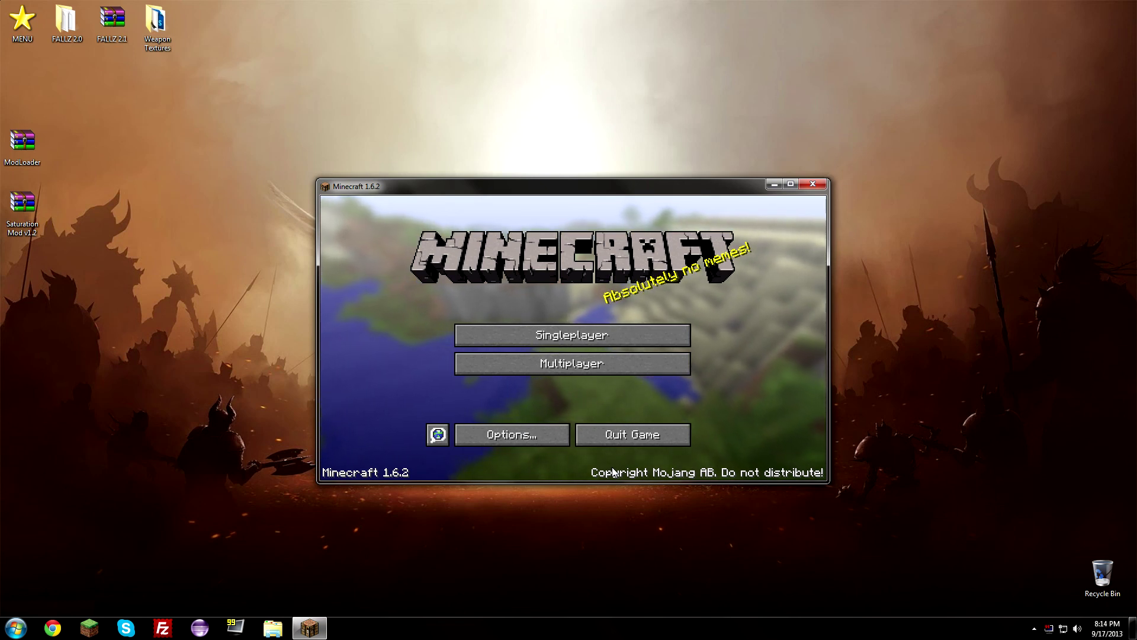
- Maximize the game window and load the New Worldfese singleplayer world
left_click_drag(643, 194, 597, 6)
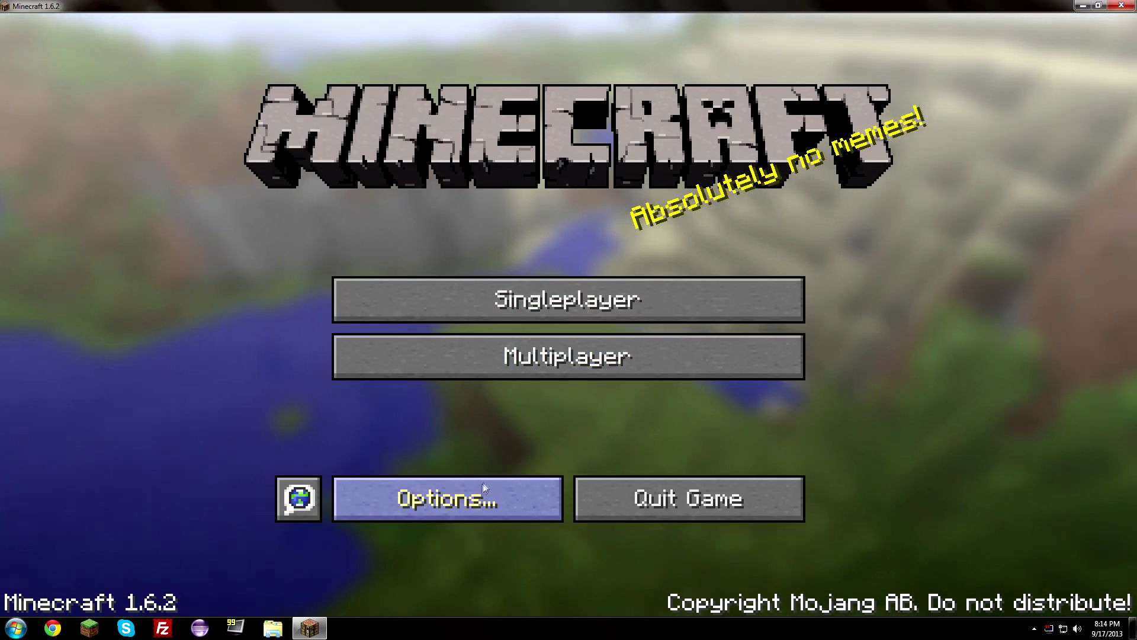
left_click(498, 299)
left_click(474, 173)
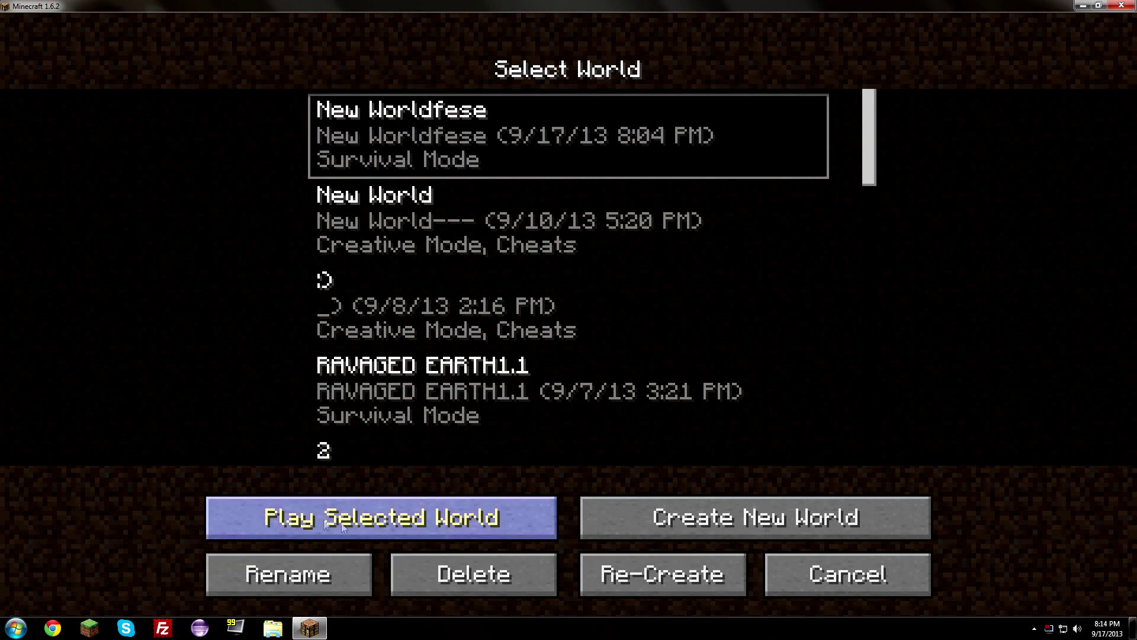
left_click(386, 509)
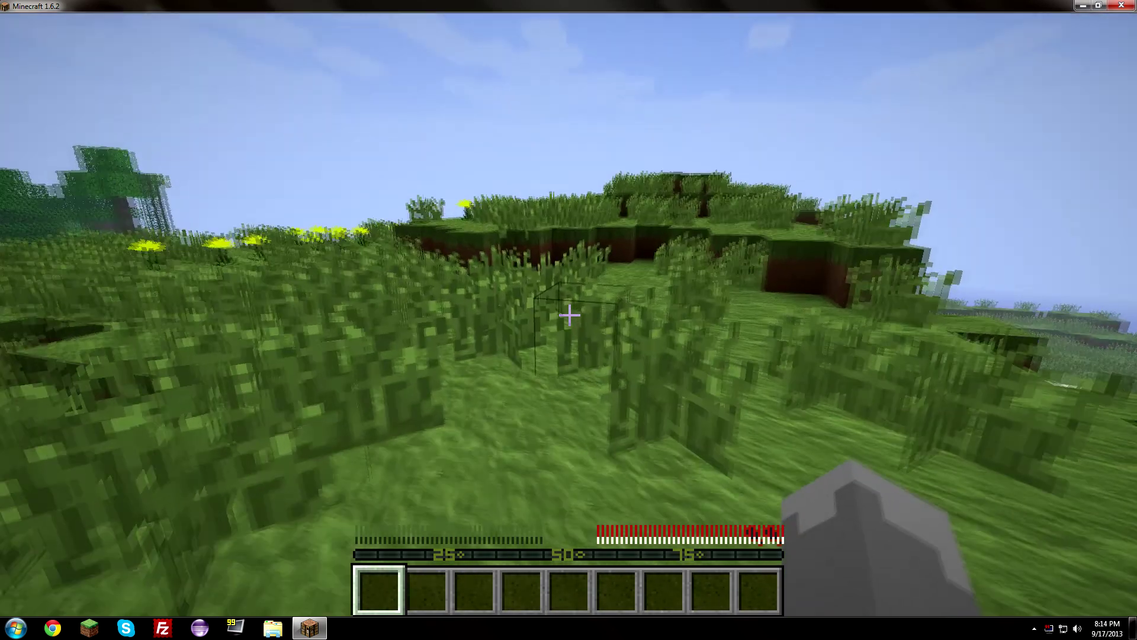
- Check the resource packs in Options, keeping the Default pack
key("Escape")
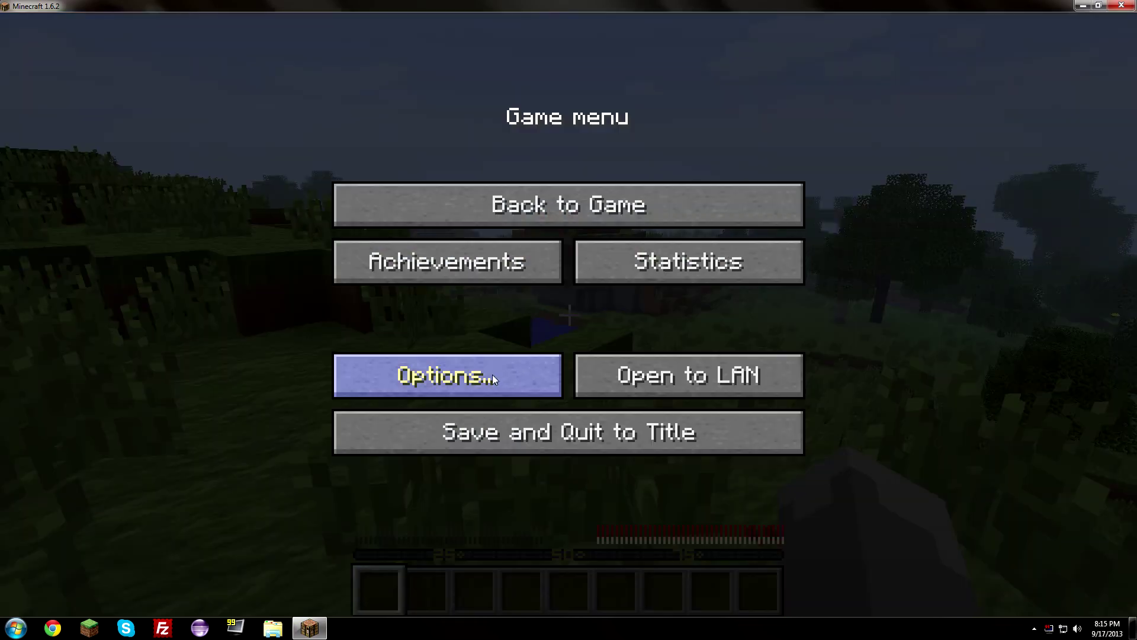
left_click(492, 374)
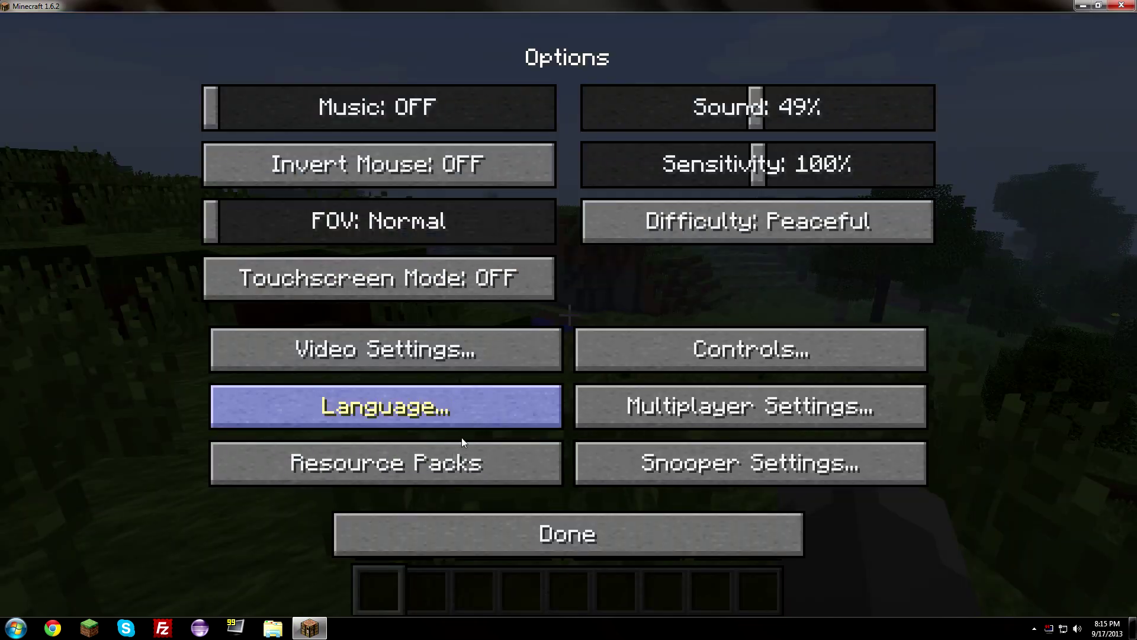
left_click(458, 463)
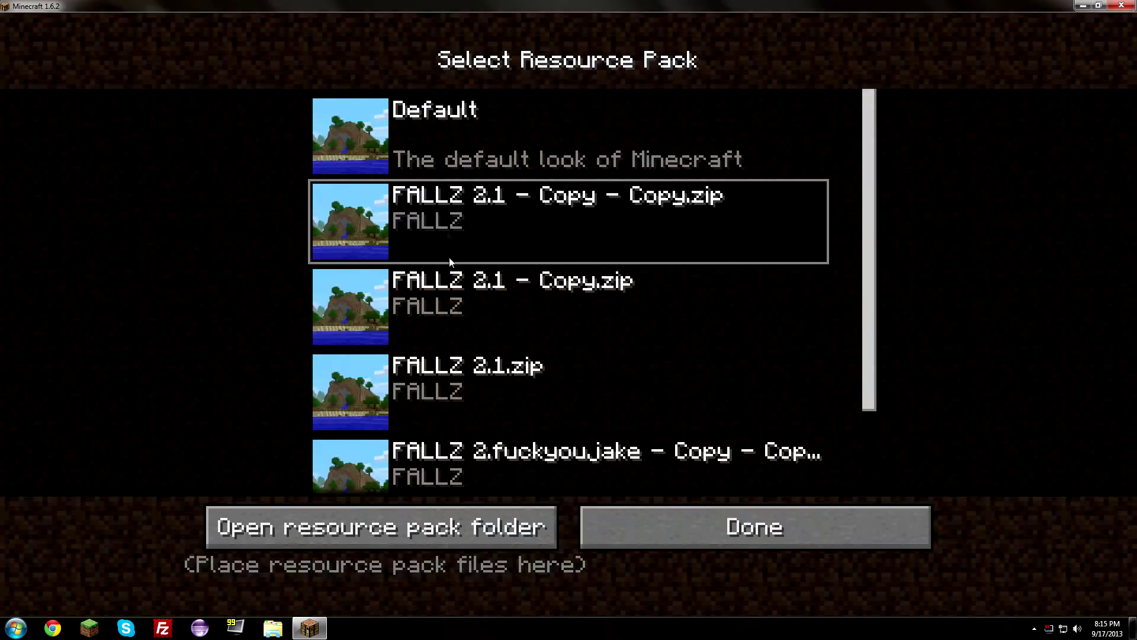
left_click(825, 528)
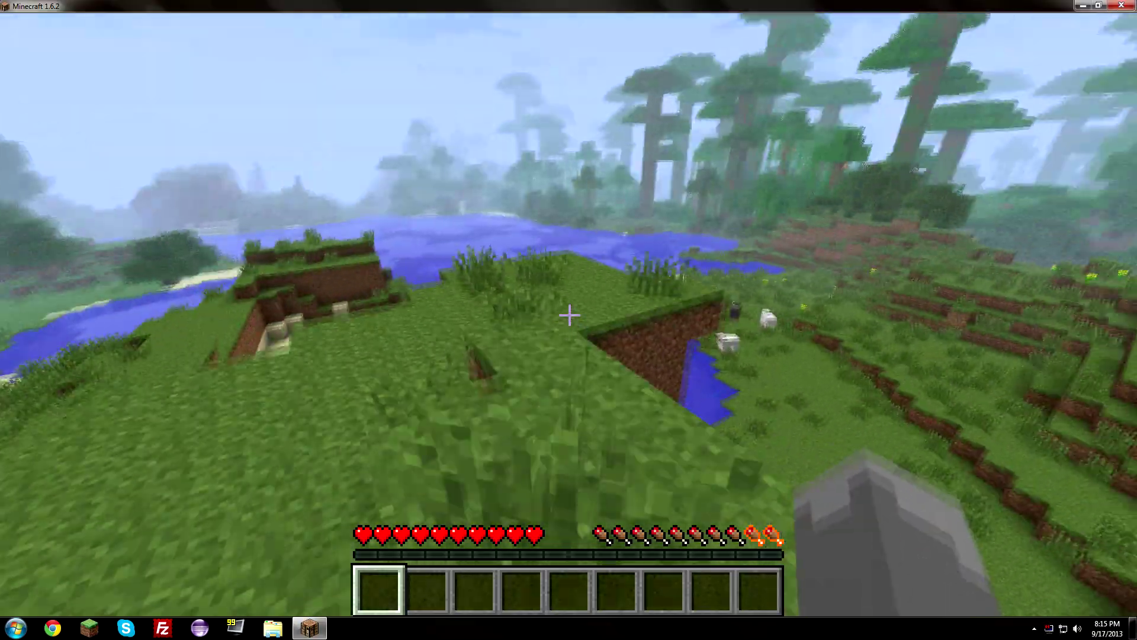
key("e")
key("e")
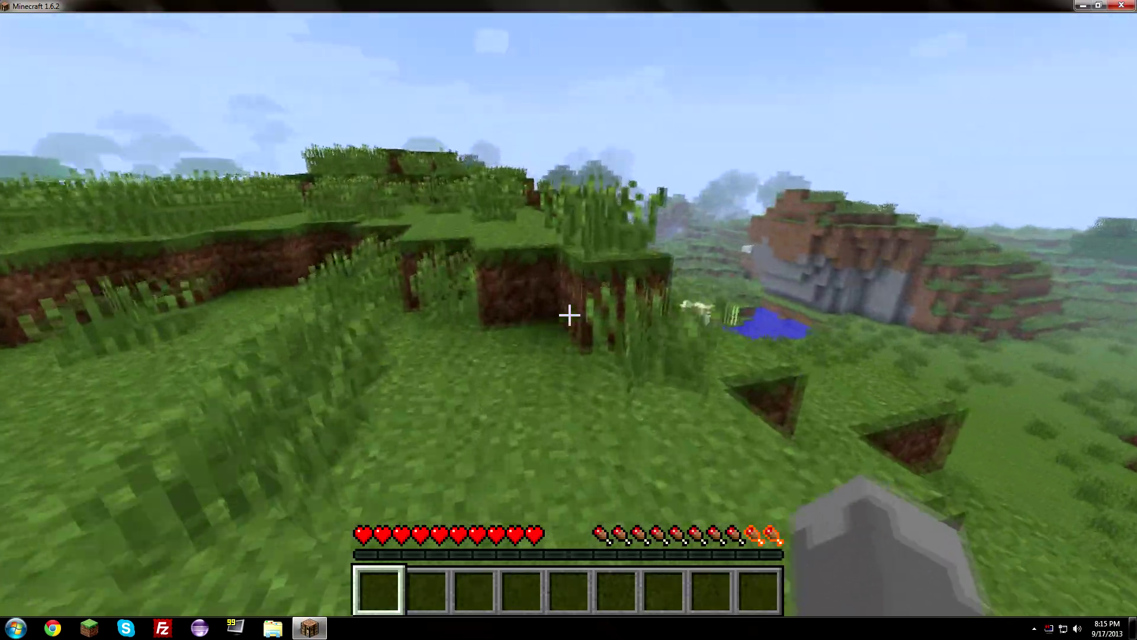
key("w")
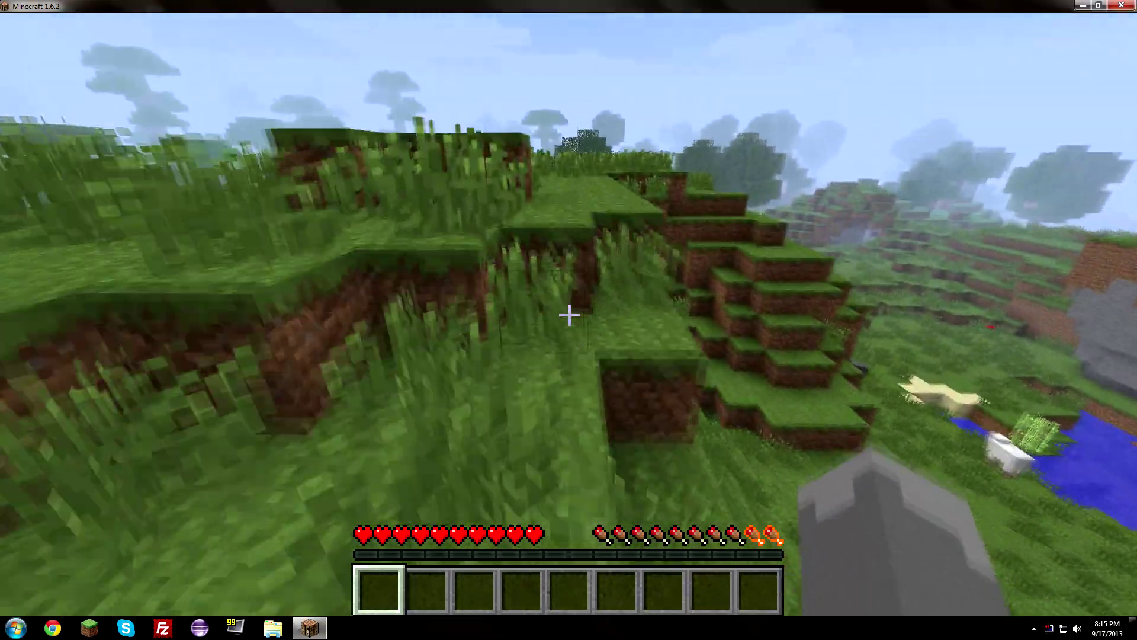
key("w")
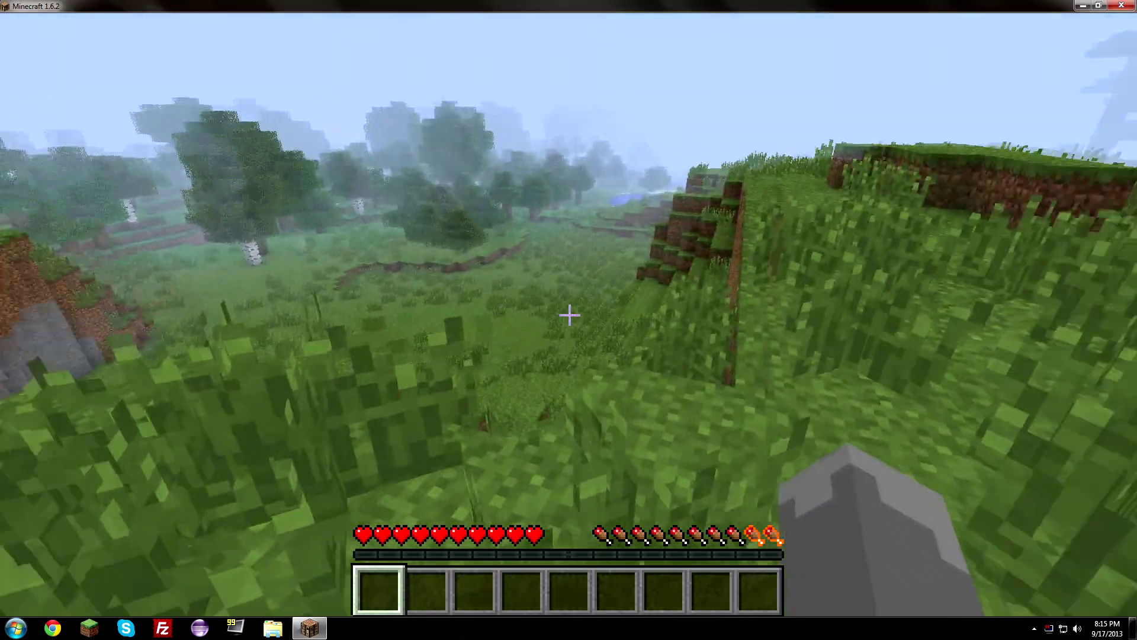
key("w")
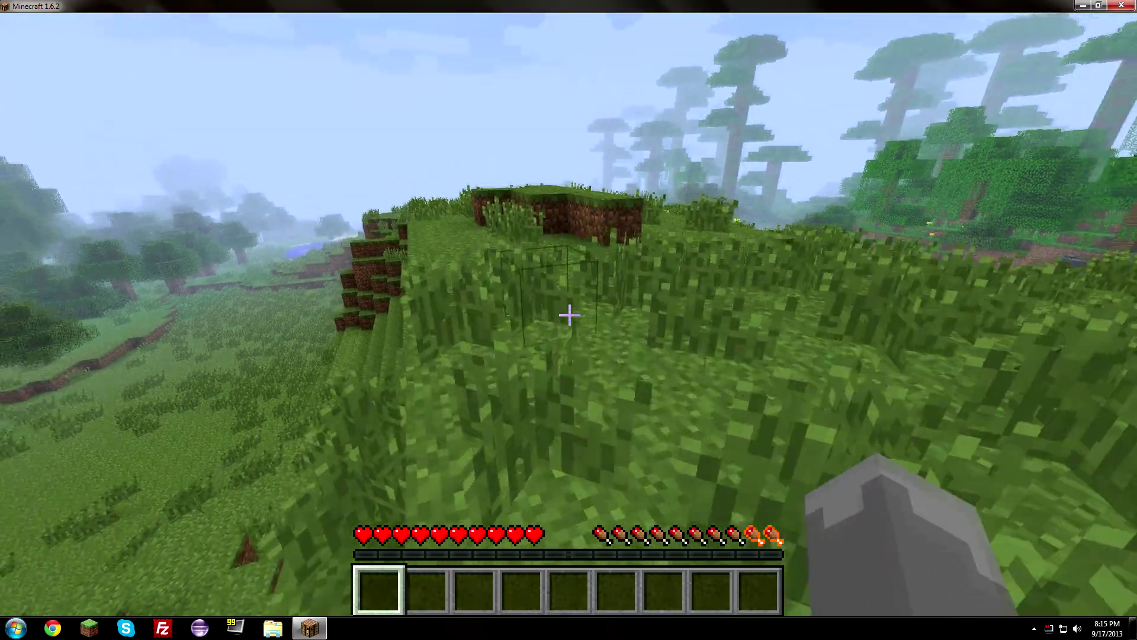
key("w")
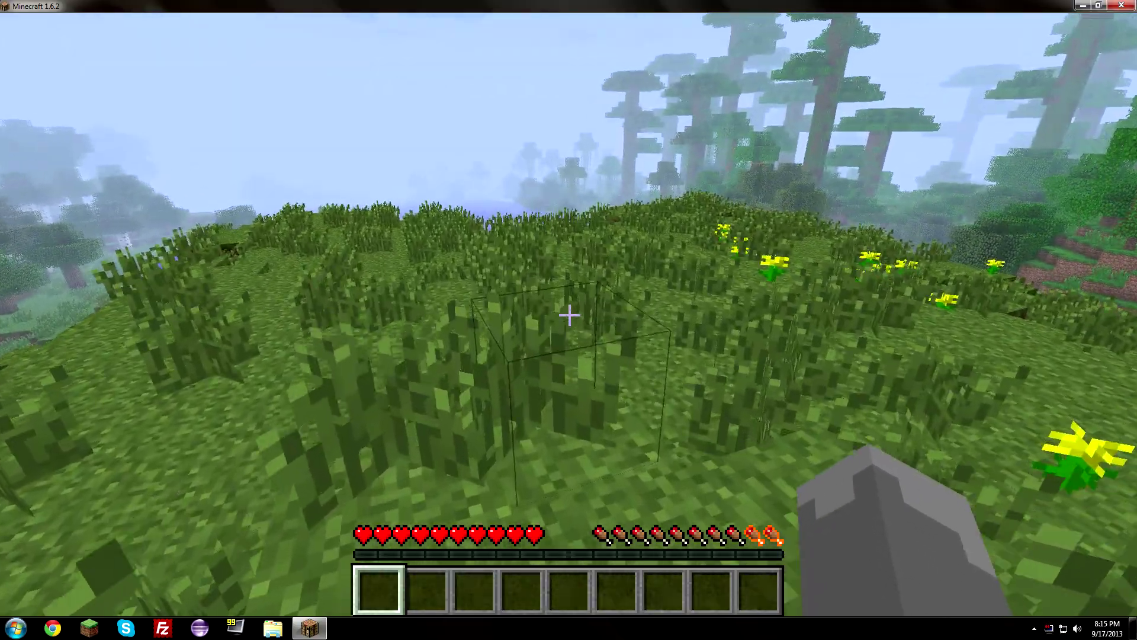
key("w")
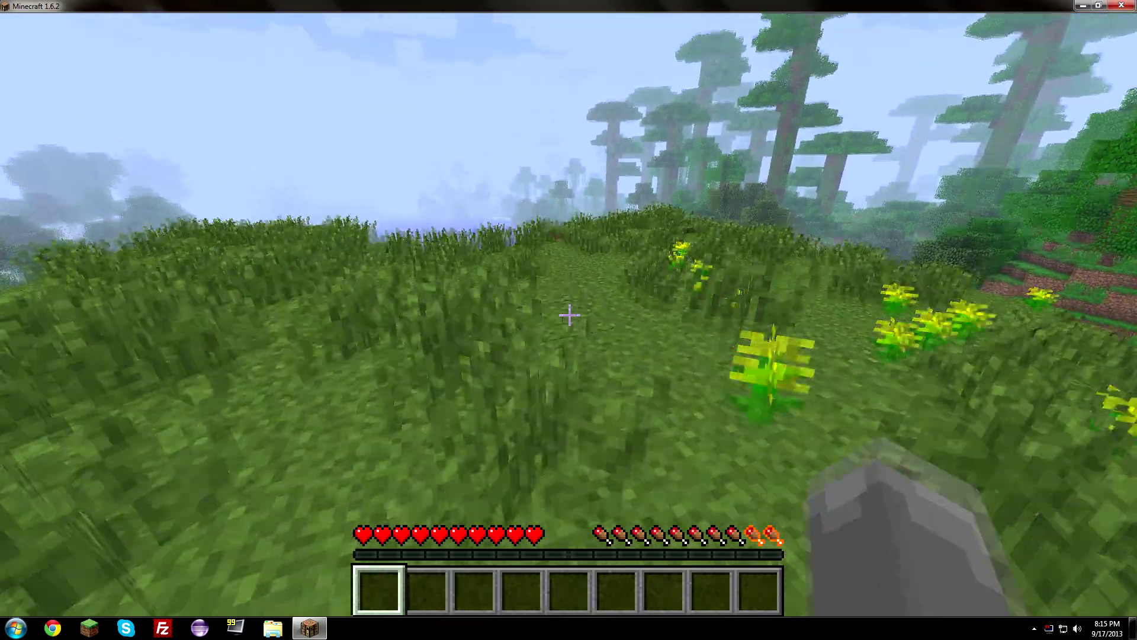
key("w")
key("w")
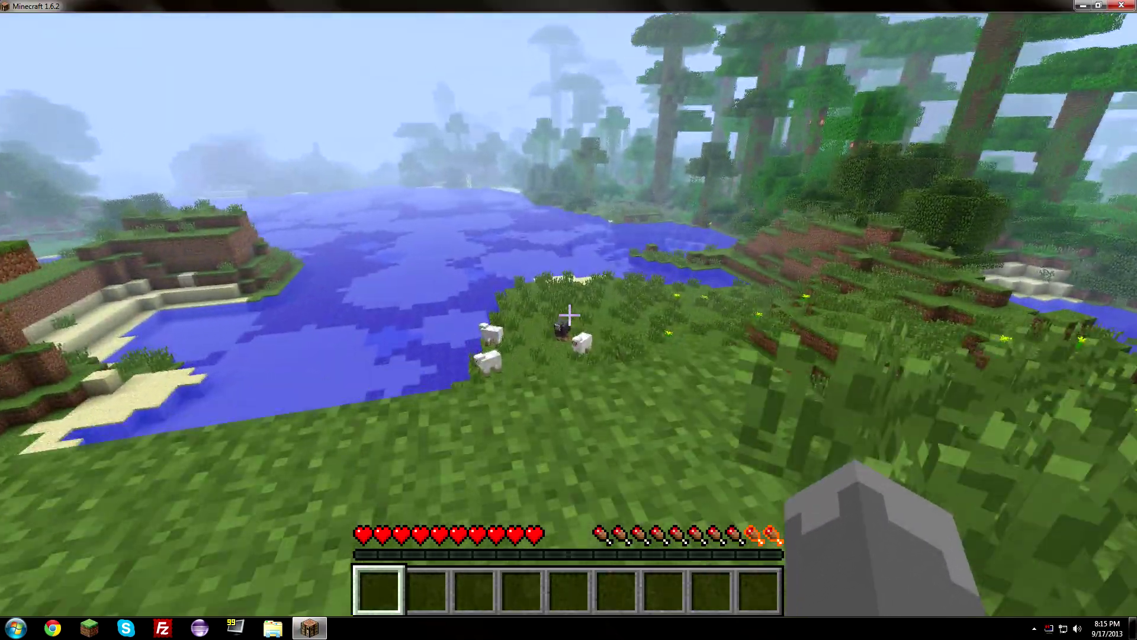
key("w")
key("w")
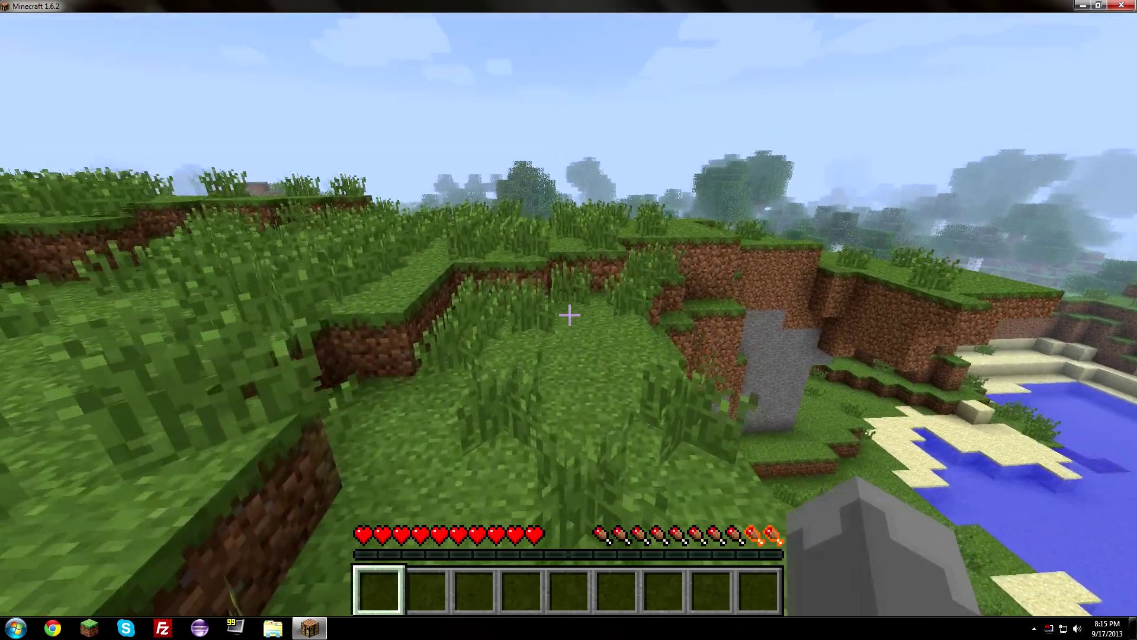
key("space")
key("w")
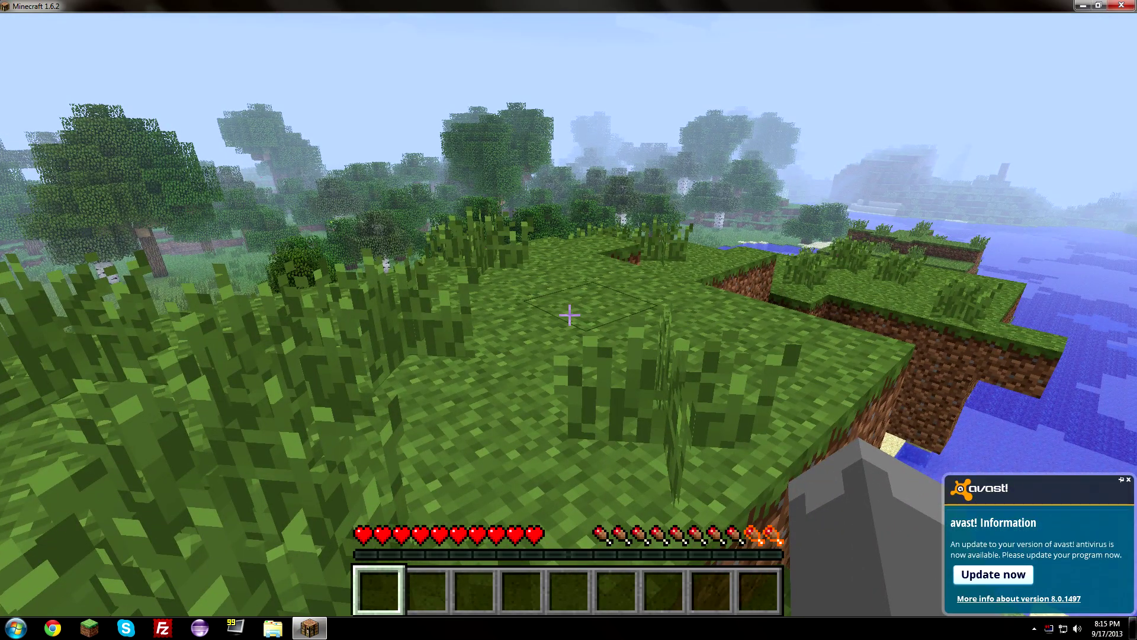
key("w")
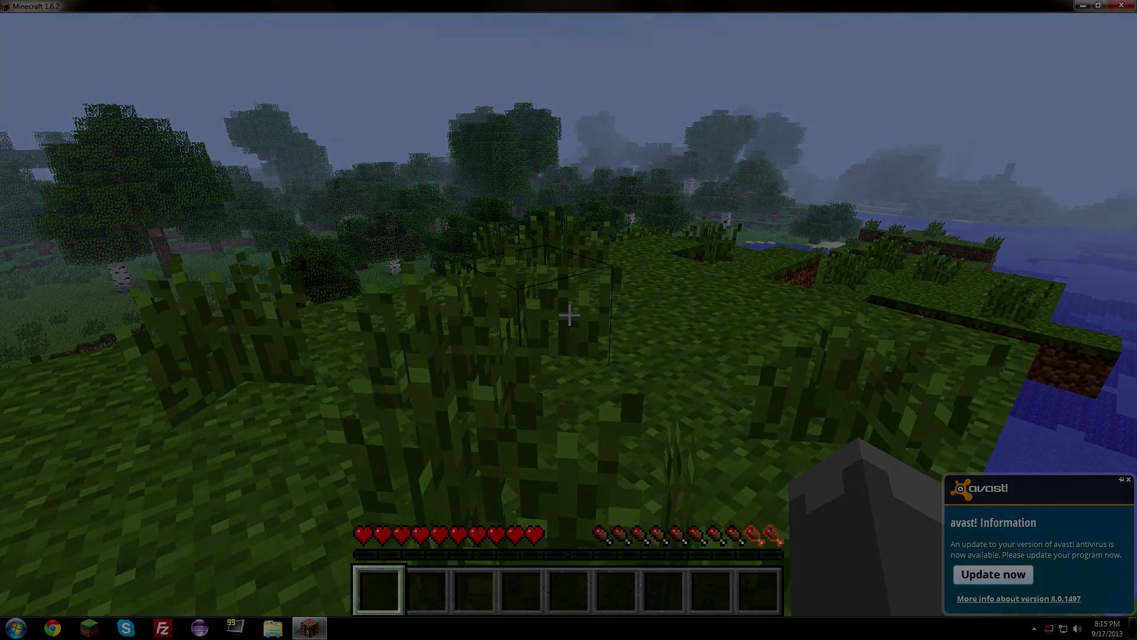